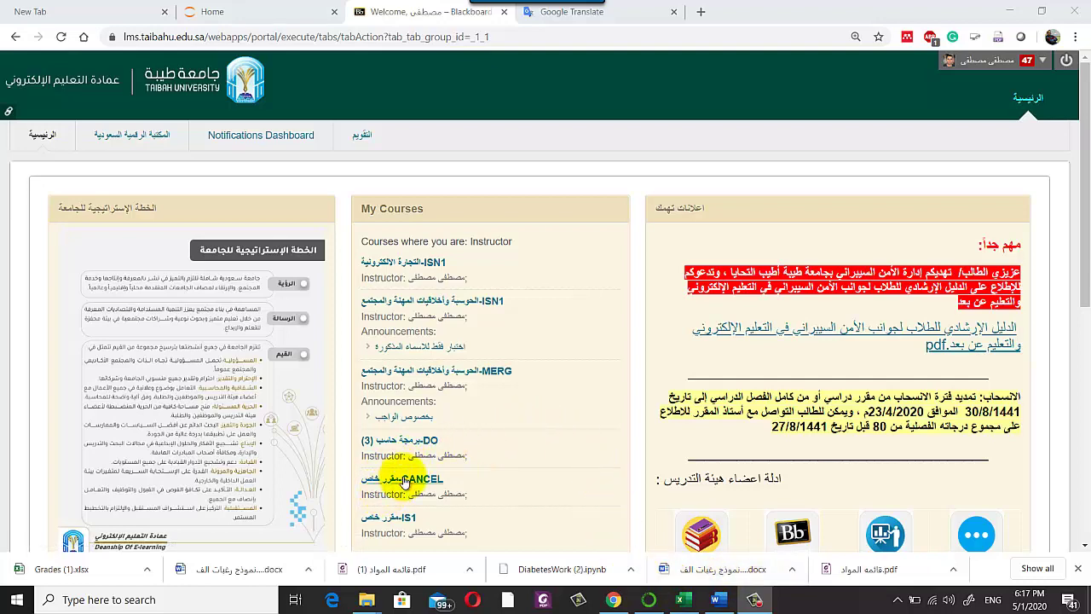
Step: Open the tests content area (الاختبارات) of the IS1-مقرر خاص course
scroll(401, 480, down, 3)
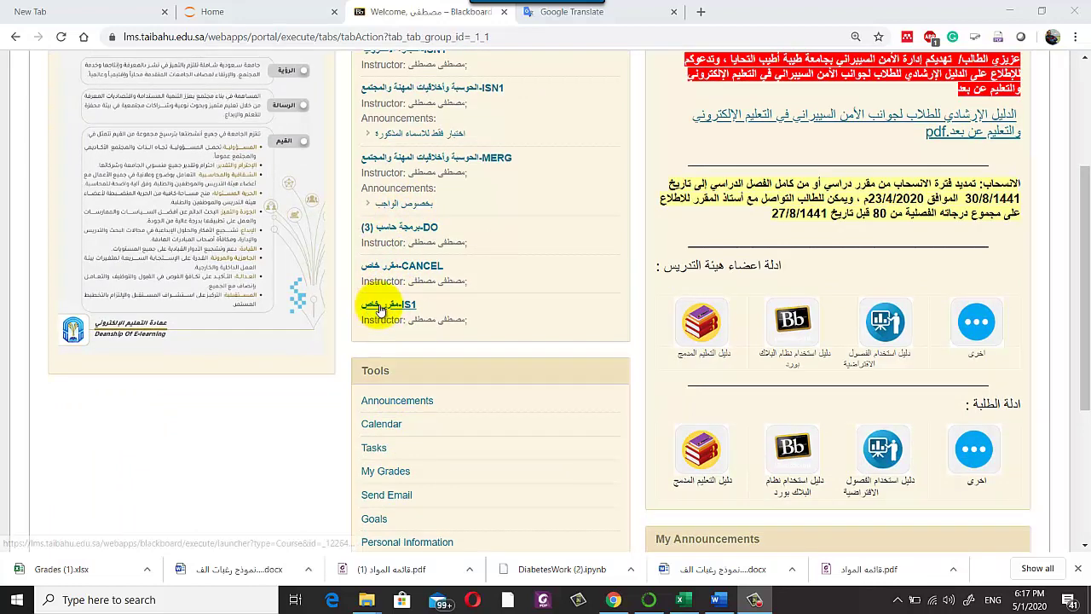
click(381, 305)
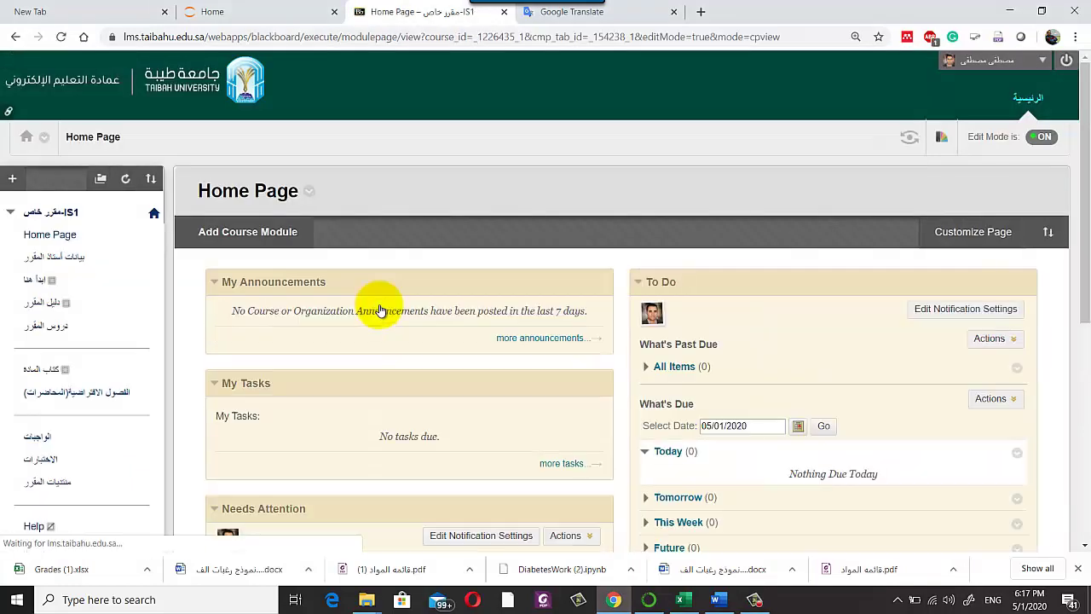
scroll(71, 439, down, 1)
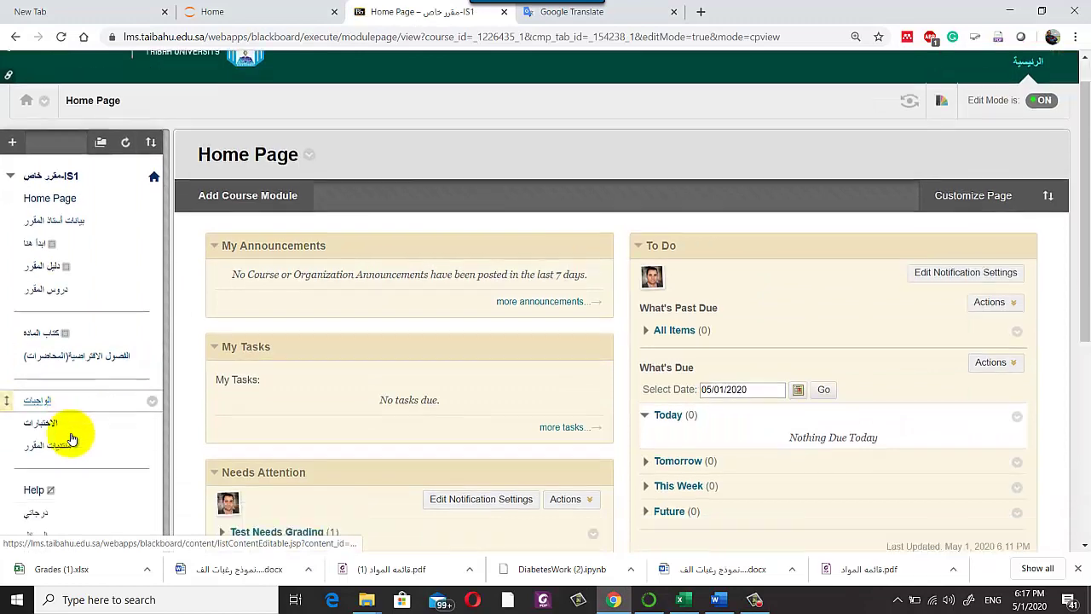
scroll(71, 439, down, 2)
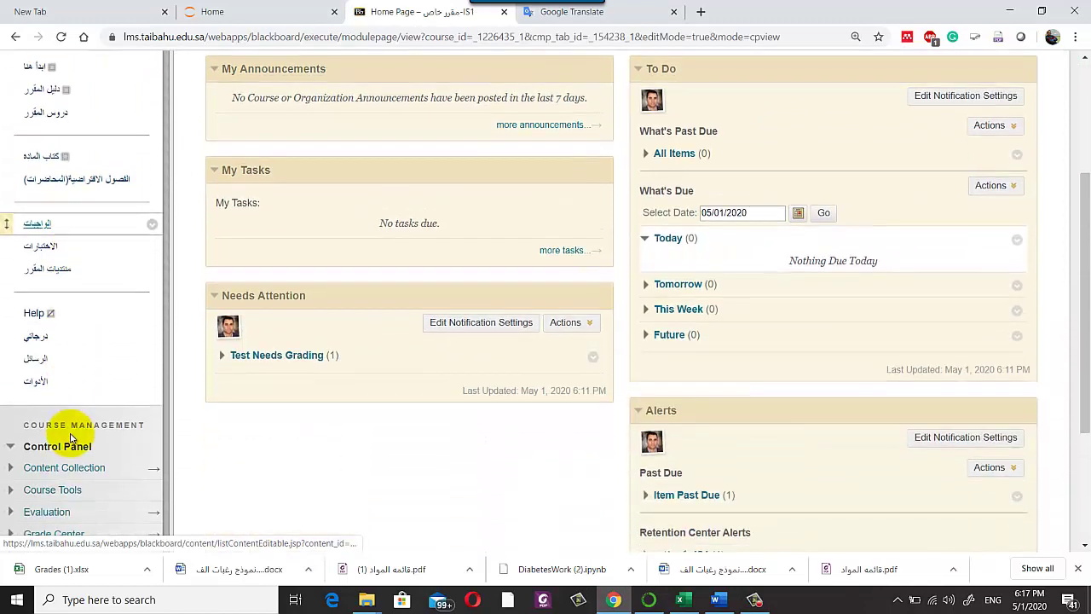
click(41, 249)
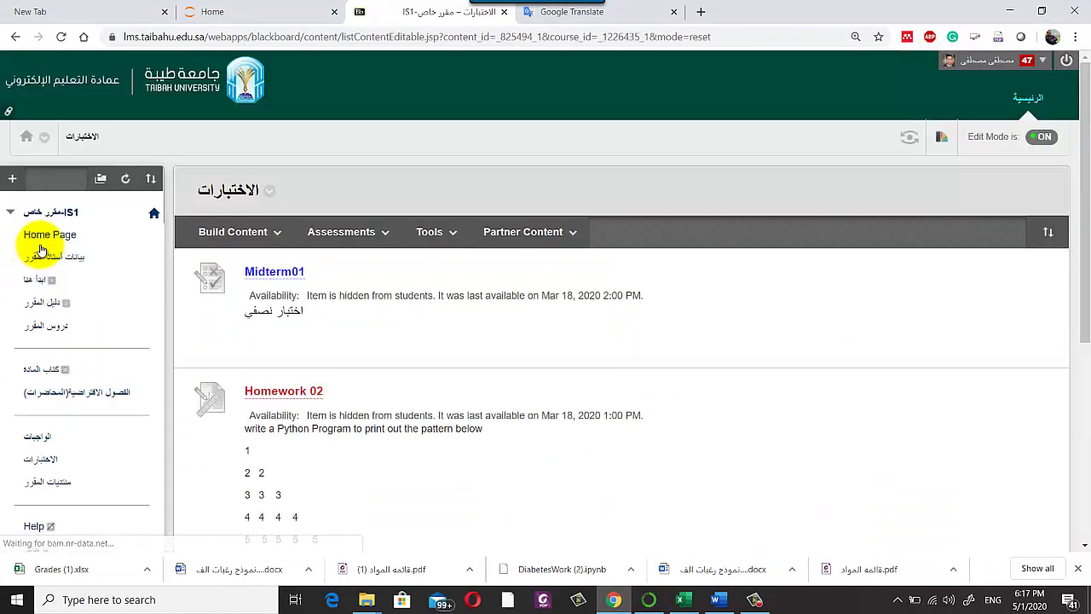
Step: Start creating a new assignment in the tests content area
click(358, 236)
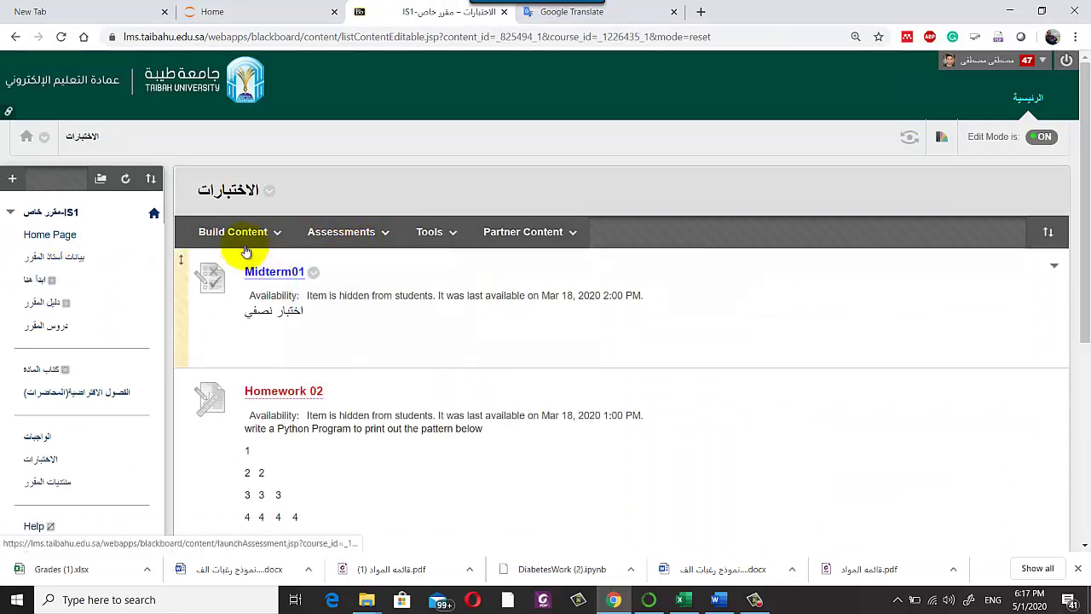
click(248, 233)
click(328, 236)
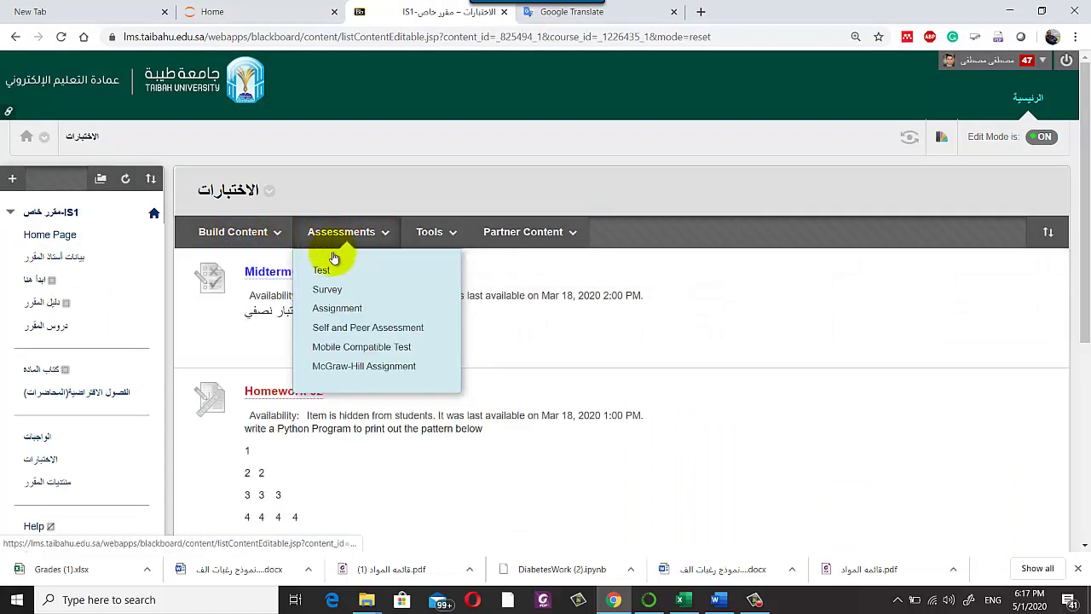
click(336, 308)
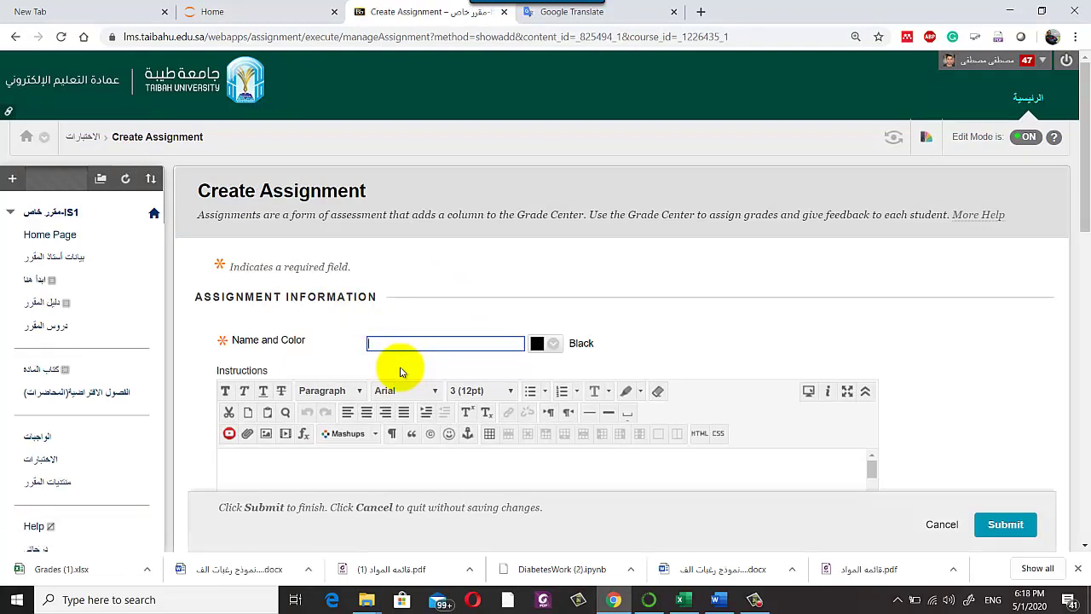
Step: Name the assignment "Homework 10" and enter "kdjskd dklnd, mwd" as its instructions
text(Homework 10)
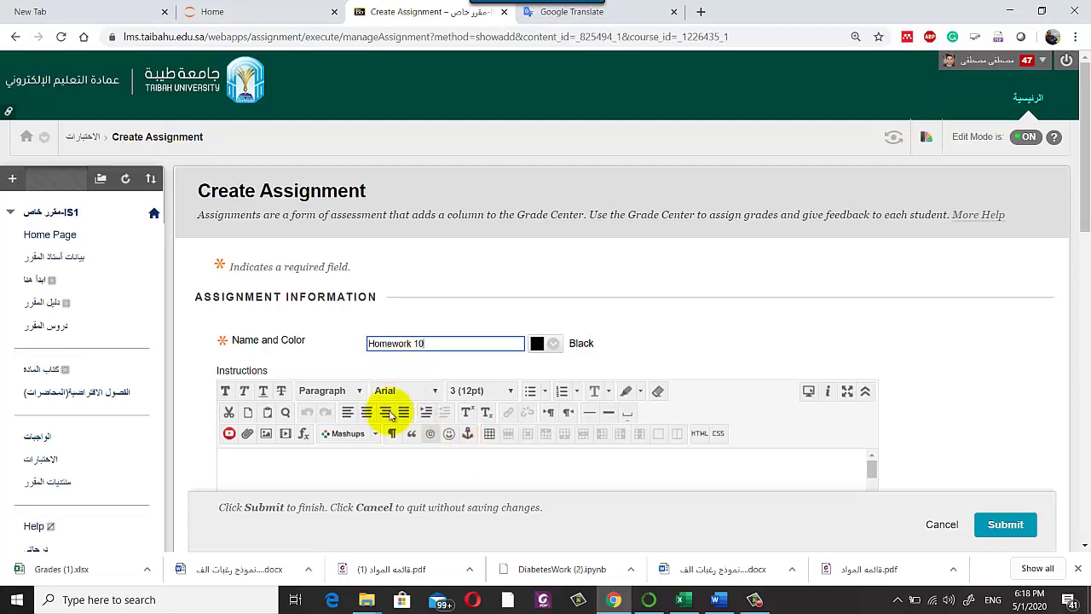
click(288, 451)
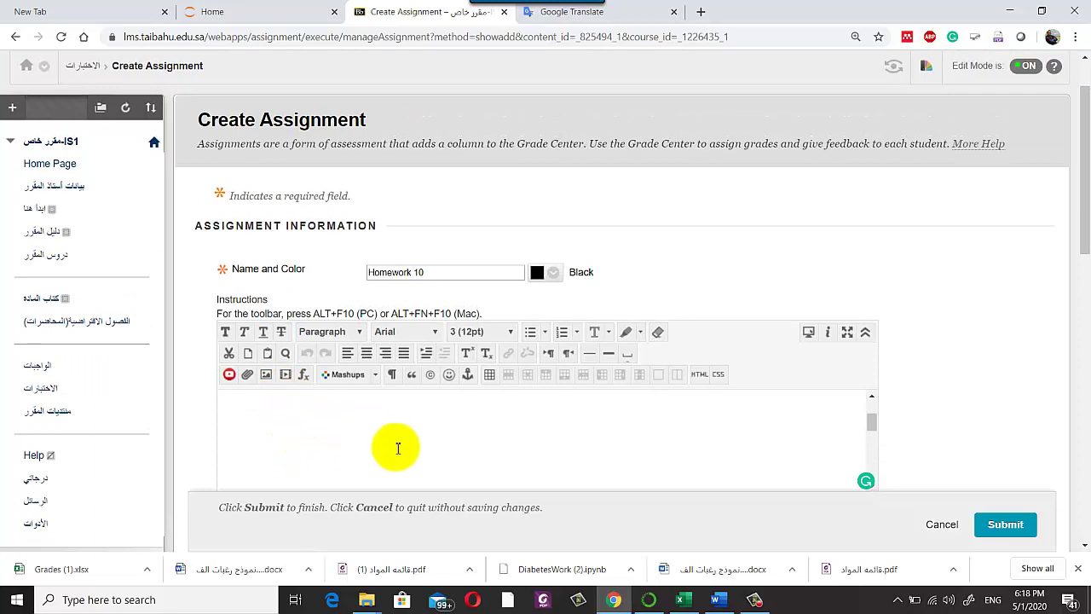
scroll(397, 448, up, 1)
text(kdjskd d)
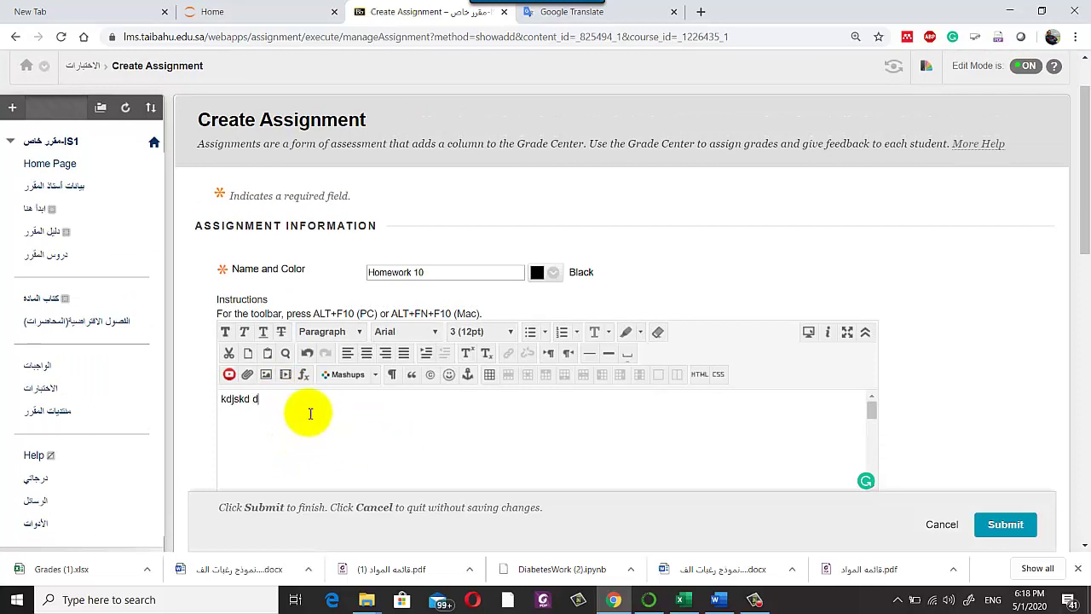
text(klnd, mwd)
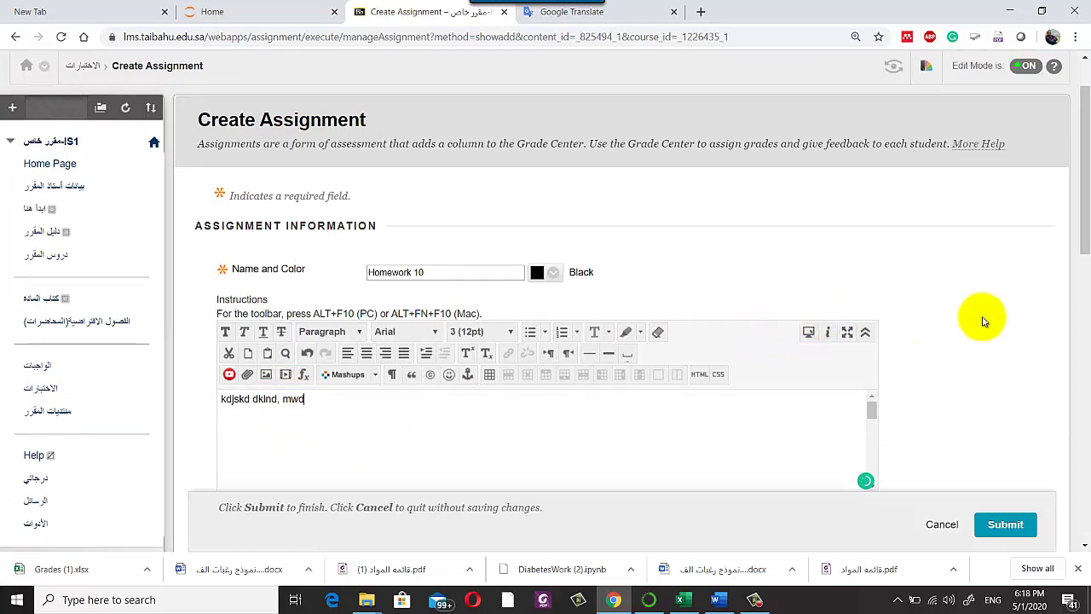
Step: Attach the PowerPoint file "Tkinter python.pptx" from the computer to the assignment
scroll(982, 321, down, 3)
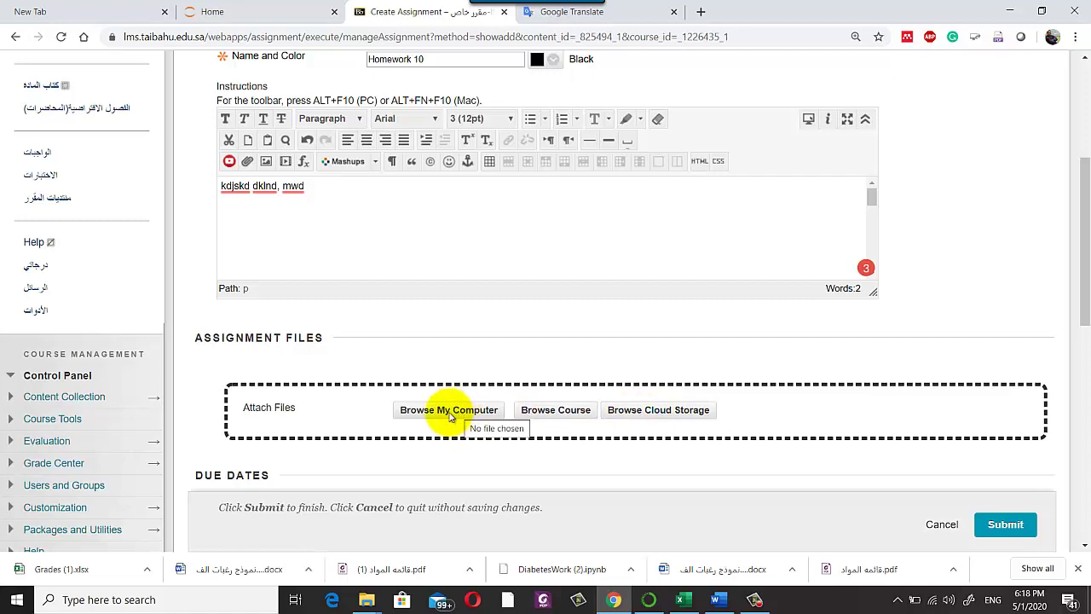
click(450, 414)
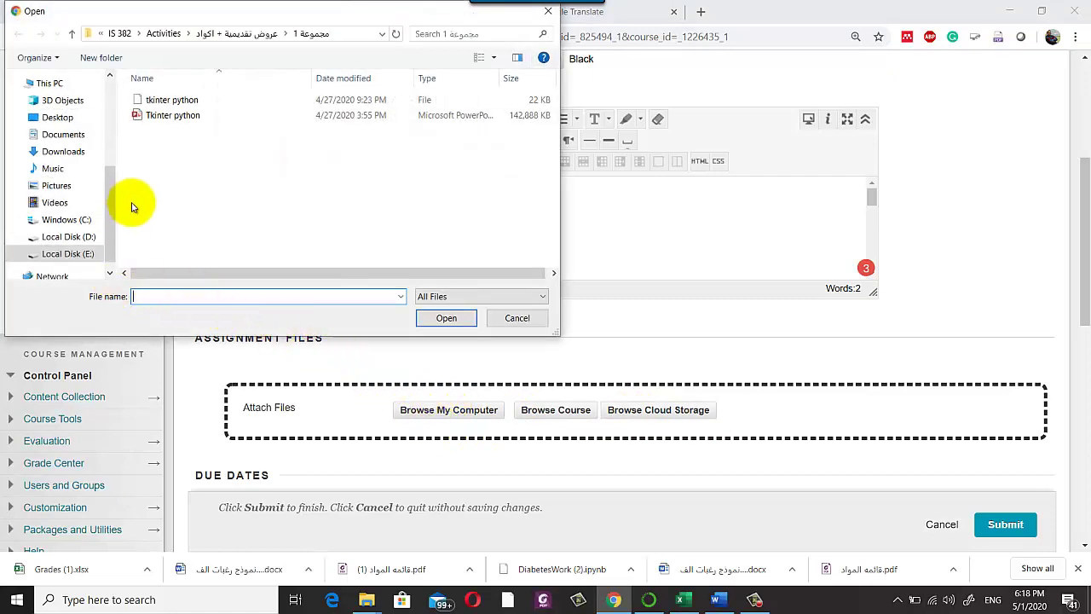
click(174, 116)
click(446, 318)
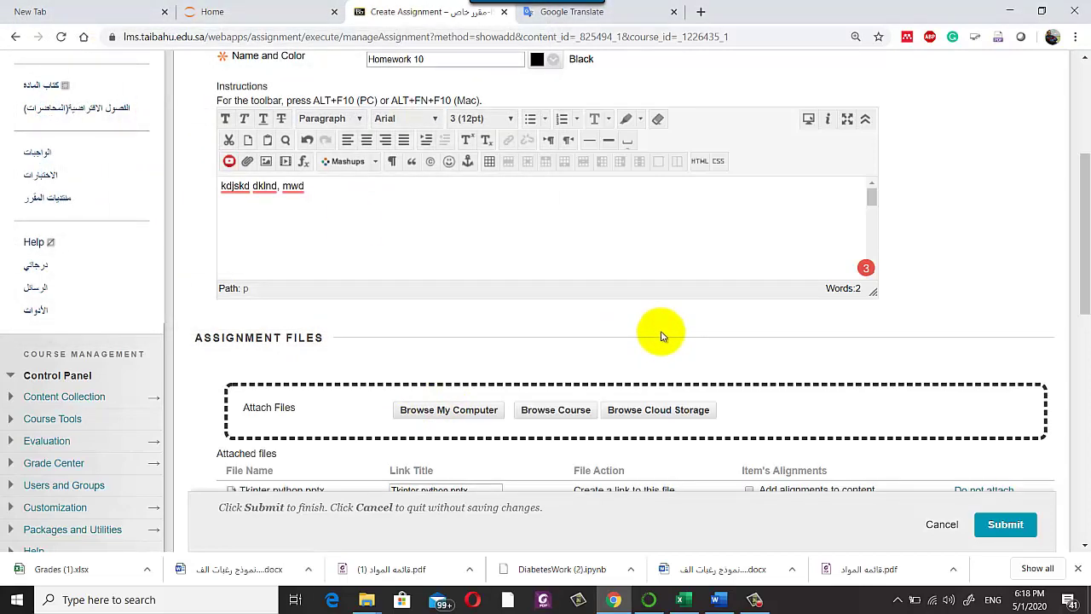
Step: Set the assignment's points possible to 10, leaving the due date empty
scroll(661, 334, down, 3)
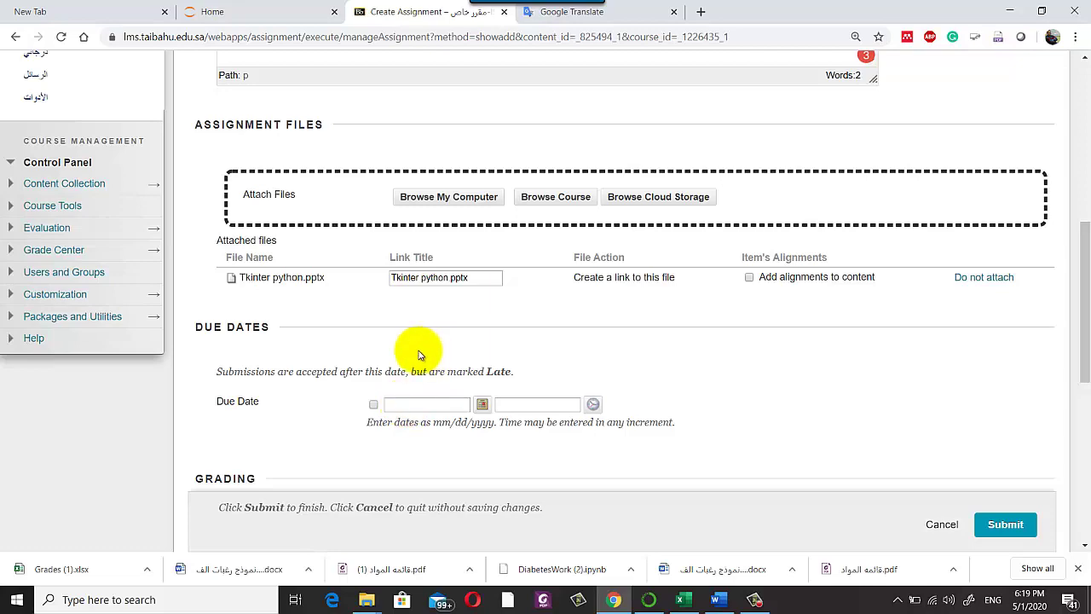
scroll(419, 354, down, 3)
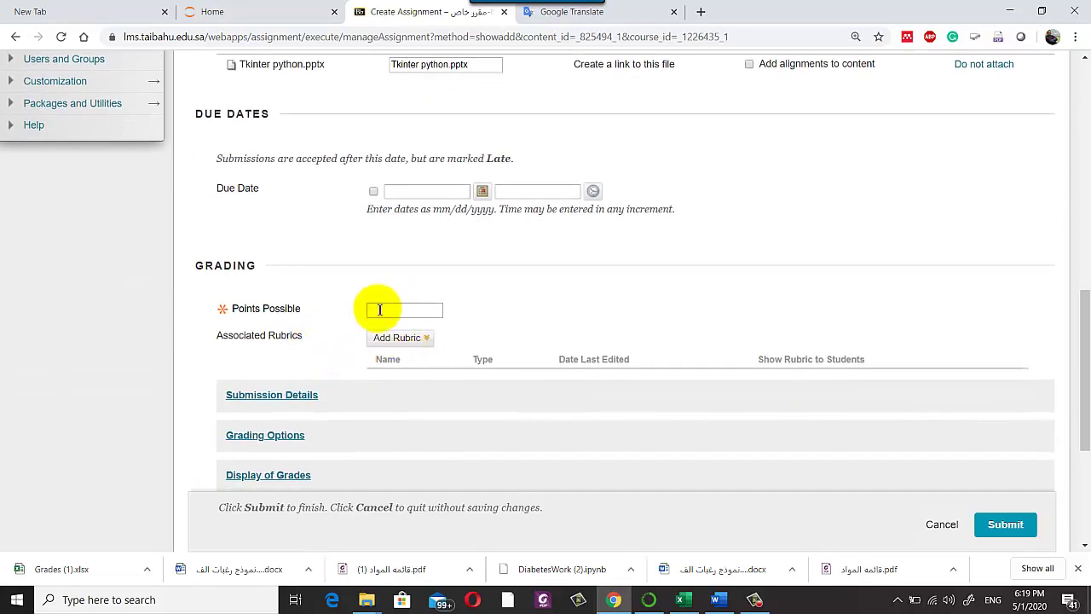
click(383, 309)
text(10)
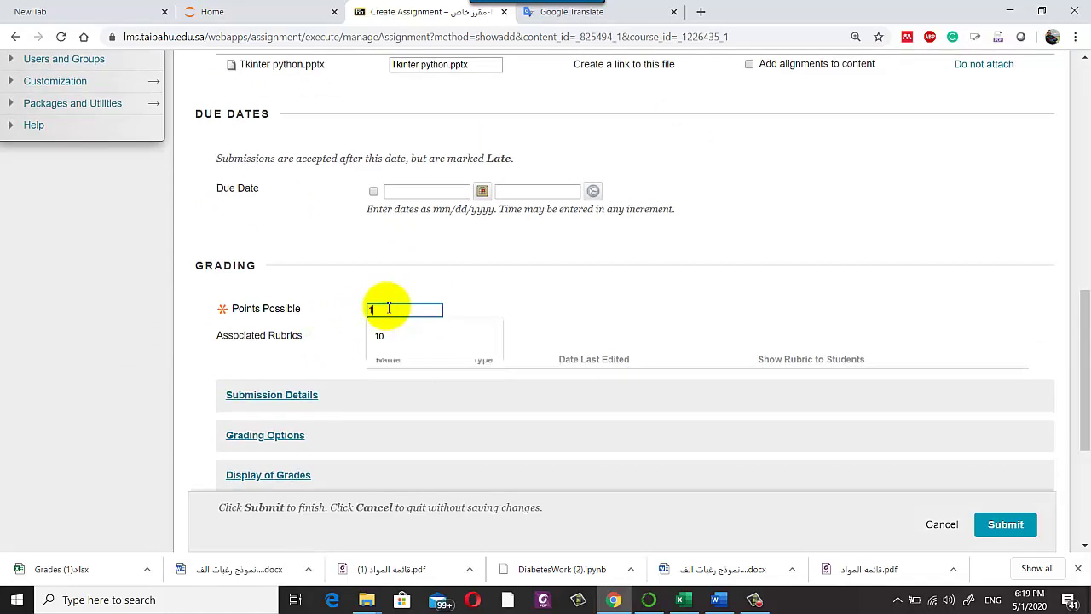
click(658, 273)
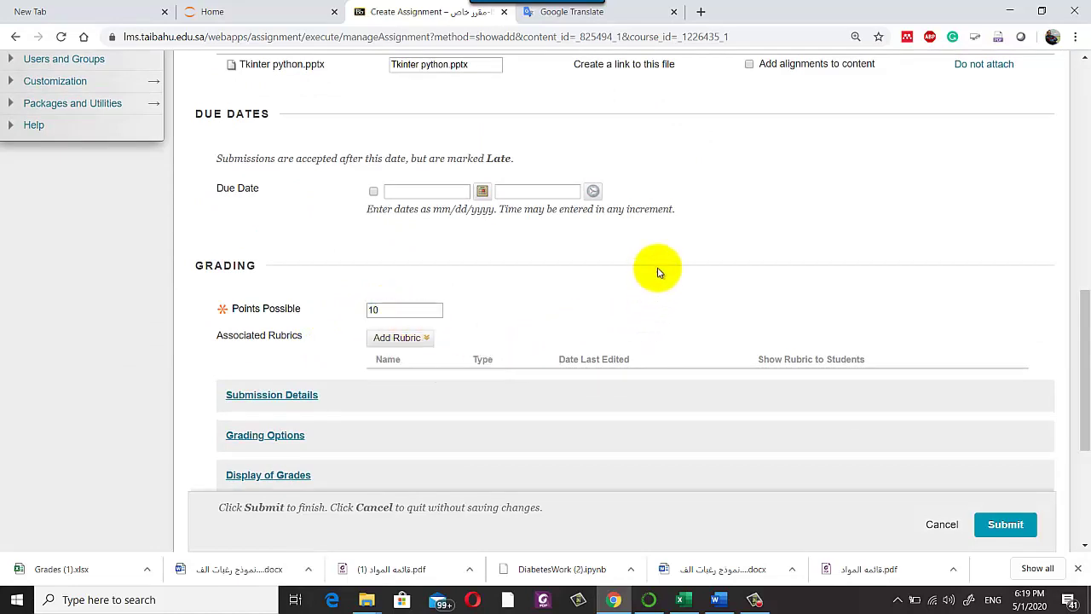
Step: Review the assignment's availability settings and expand the submission details
scroll(658, 273, down, 2)
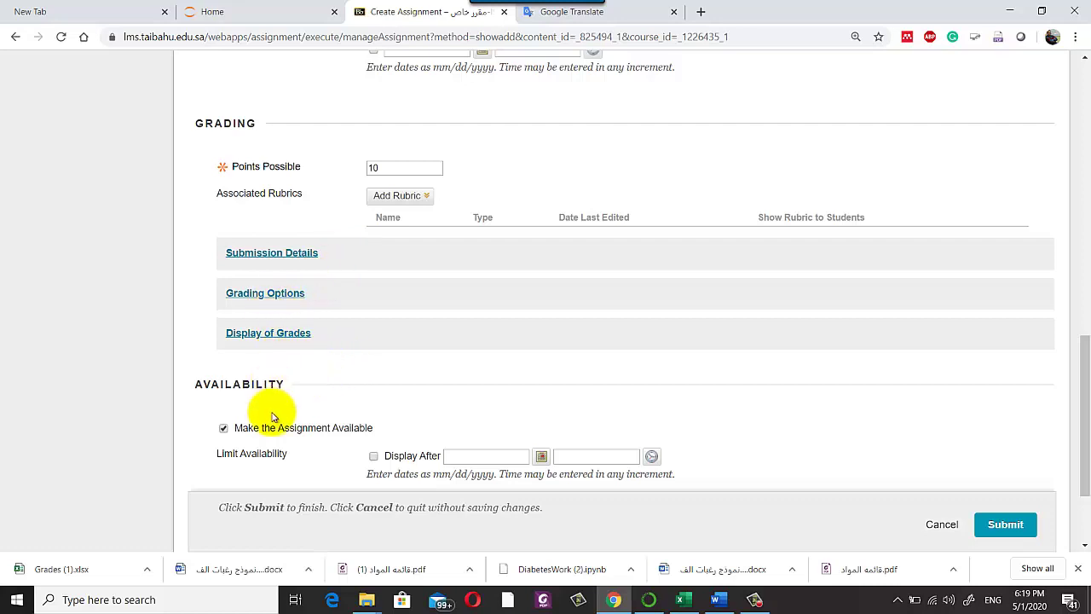
scroll(366, 450, down, 1)
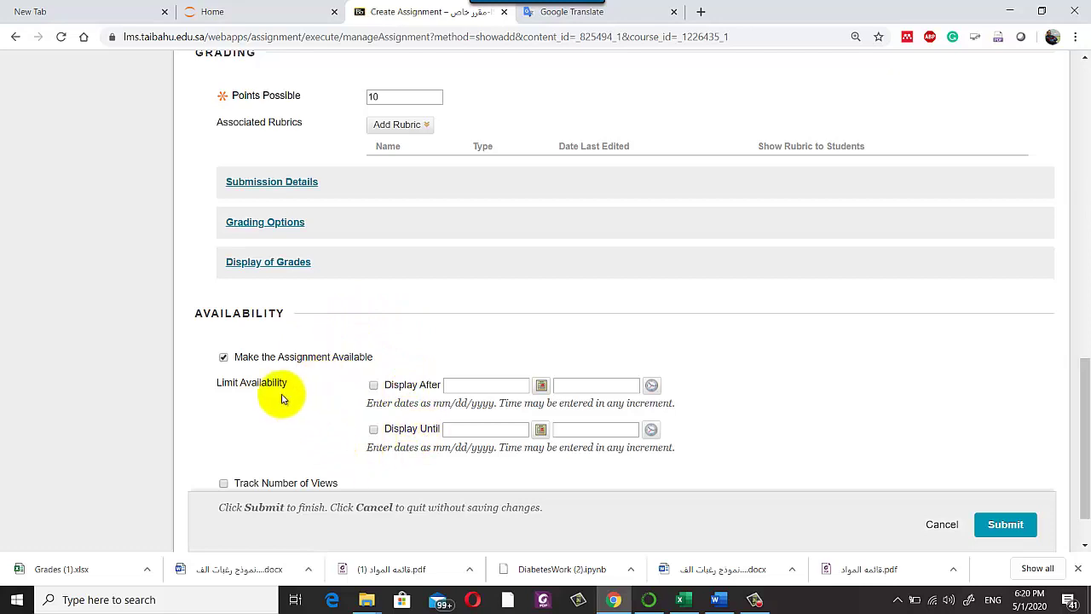
scroll(283, 397, down, 1)
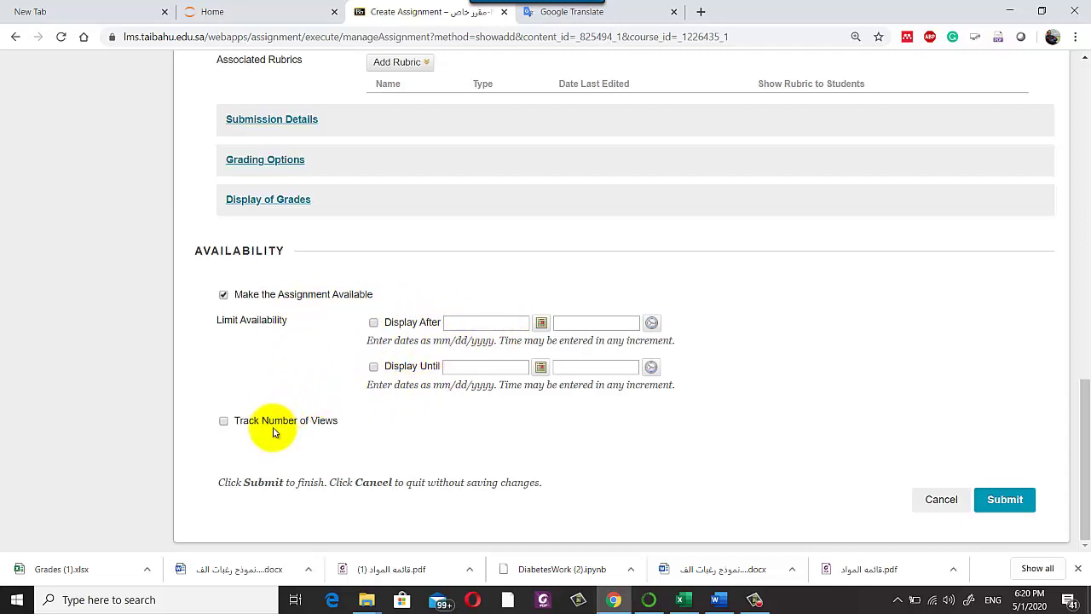
scroll(684, 435, up, 1)
scroll(684, 435, up, 1)
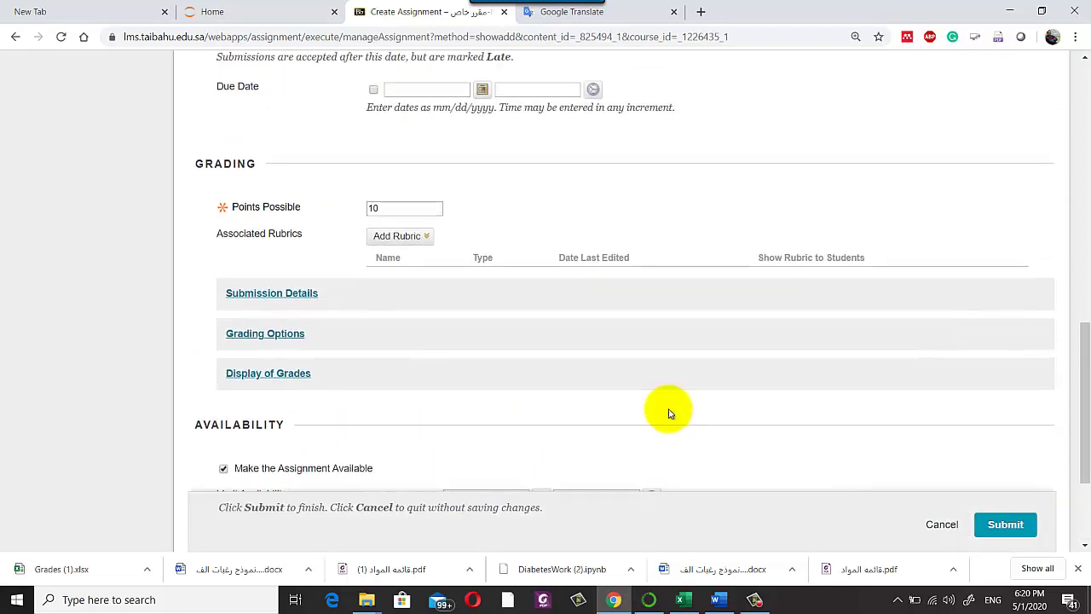
click(274, 294)
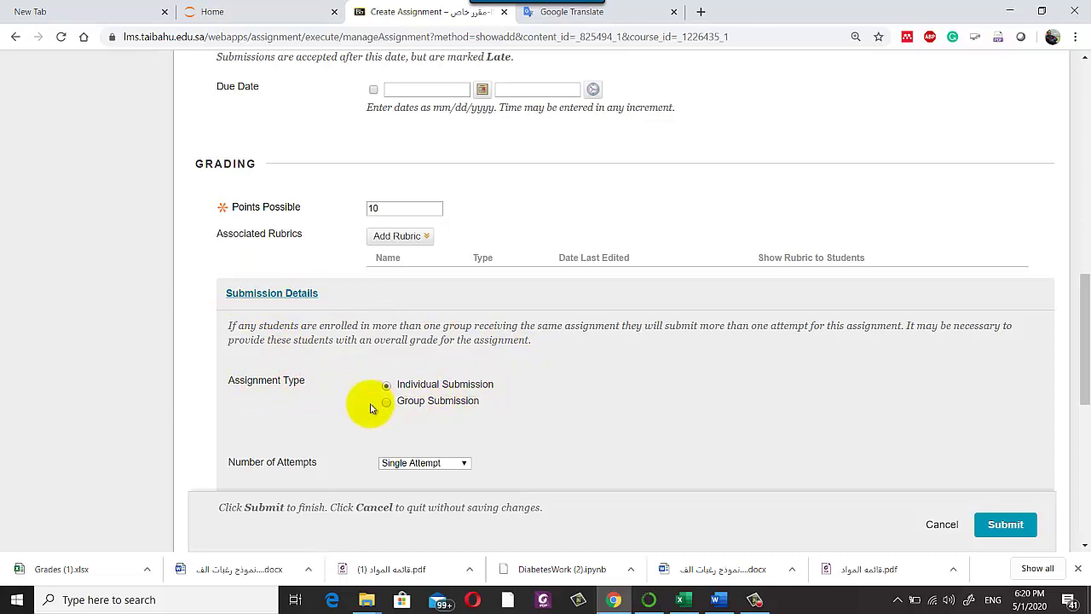
scroll(451, 392, down, 1)
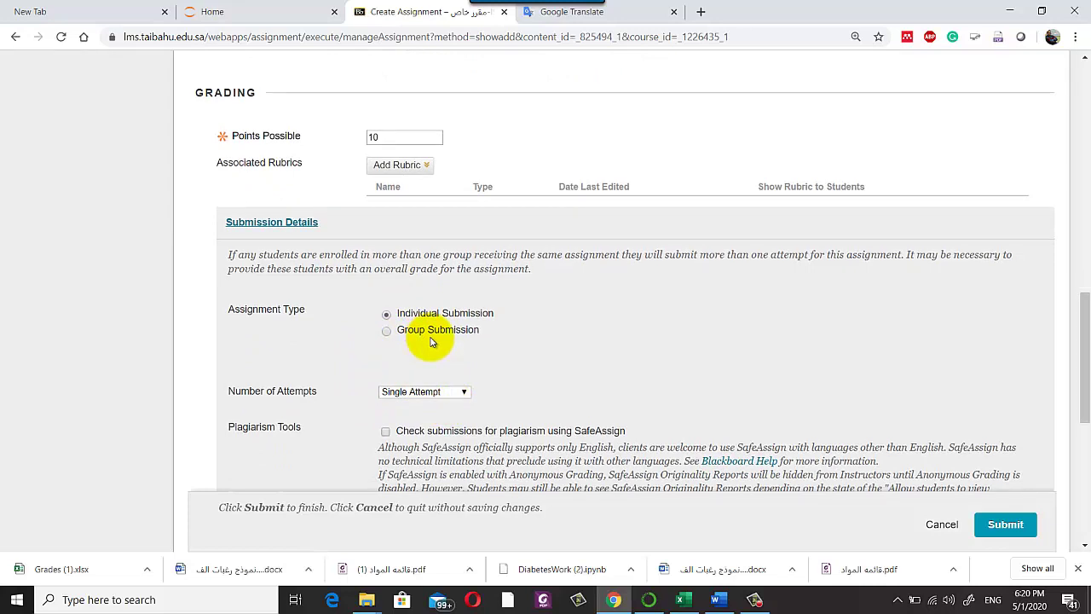
Step: Try the Multiple attempts option for the number of attempts, and switch back to Single Attempt
click(414, 392)
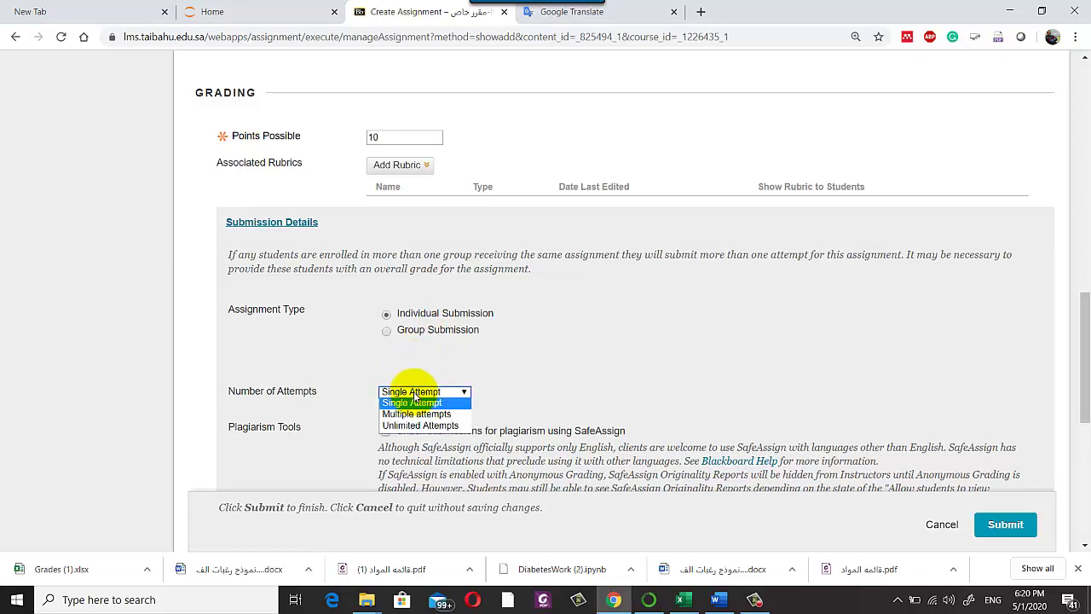
click(411, 414)
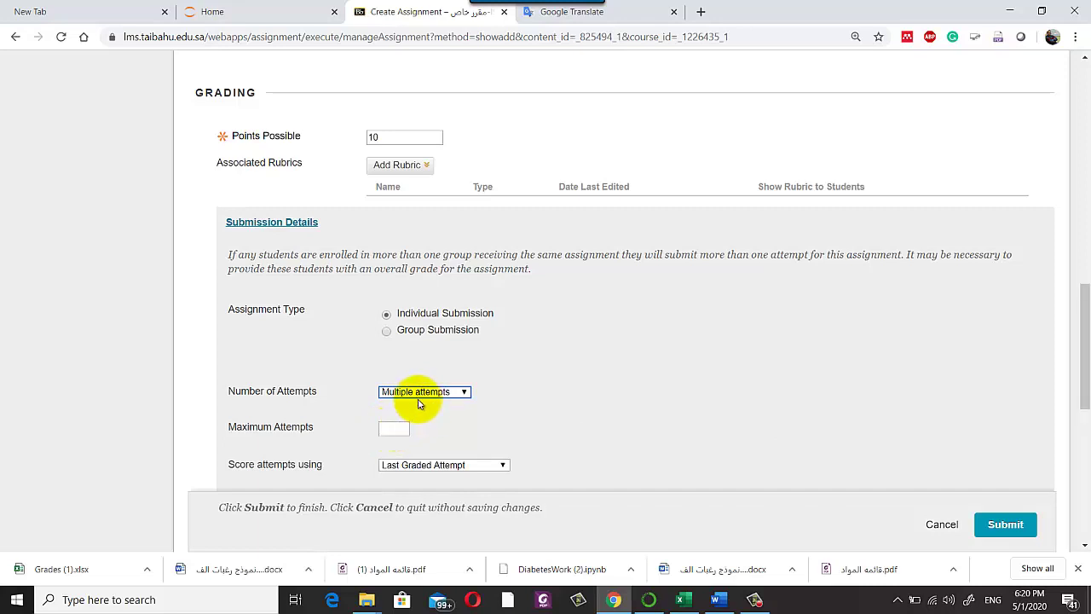
click(399, 392)
click(412, 403)
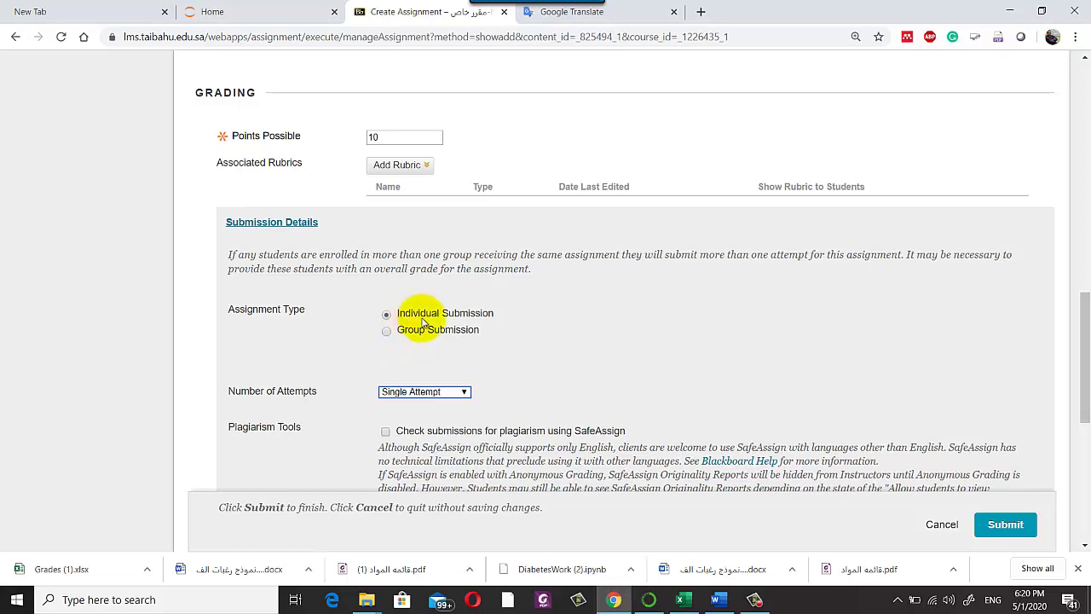
Step: Make the assignment a Group Submission and assign it to Course Groups 1 through 6
click(386, 331)
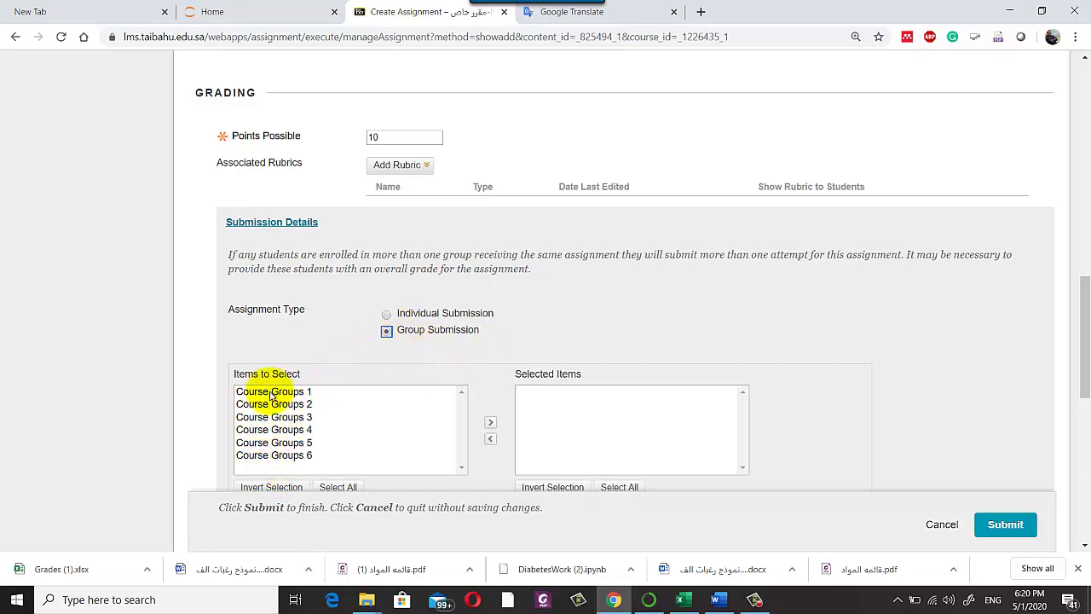
click(297, 393)
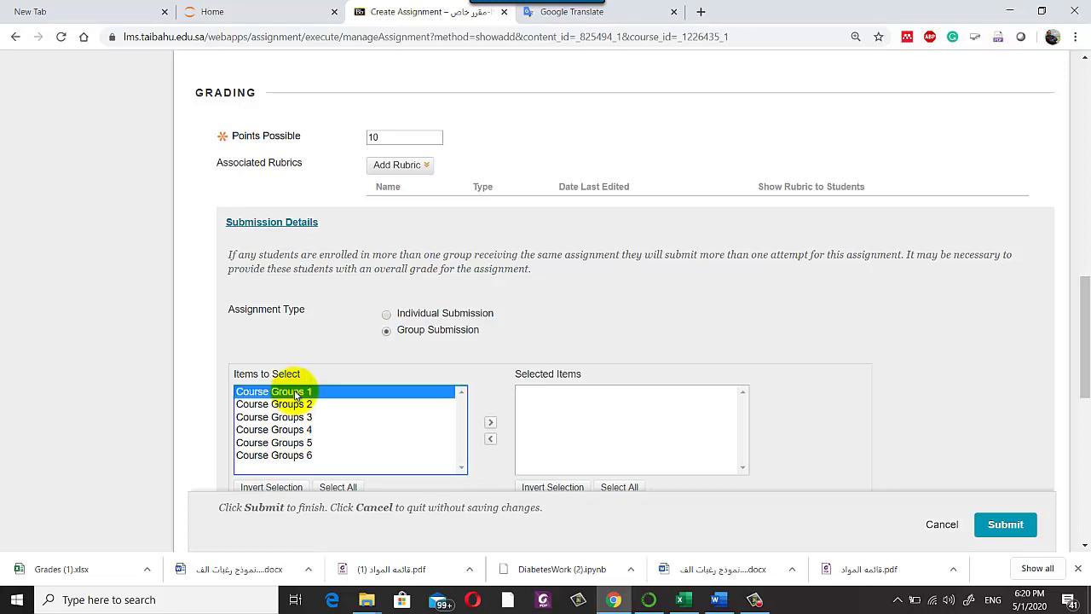
shift+click(294, 455)
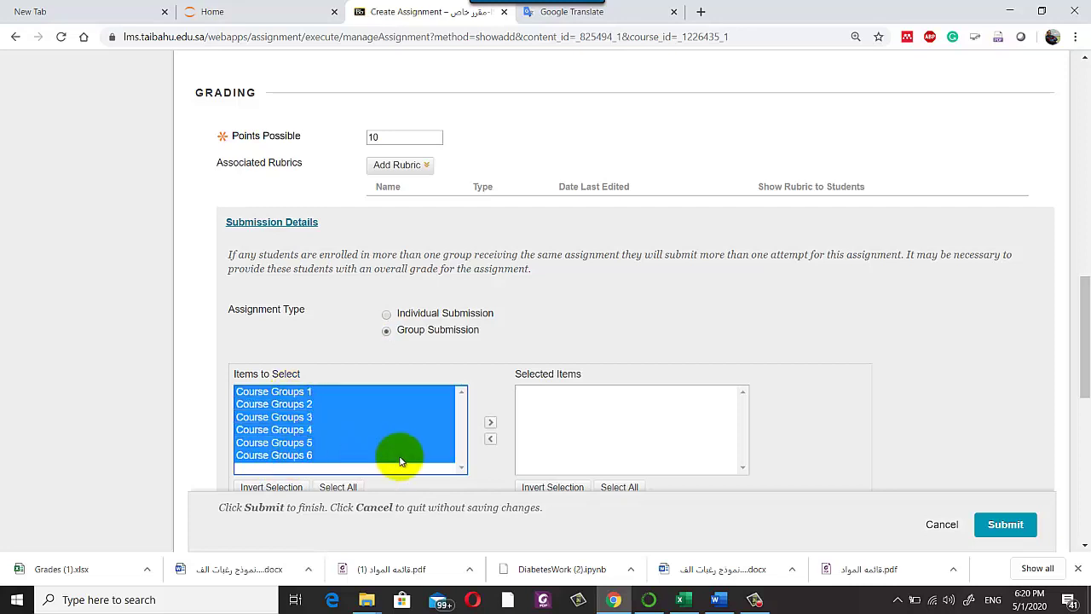
click(492, 423)
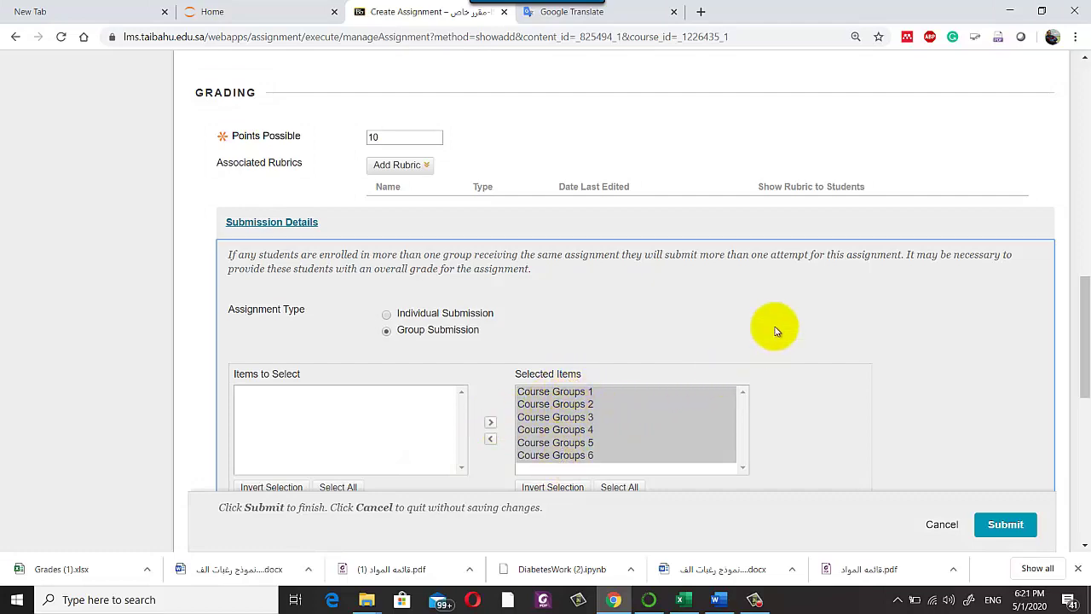
Step: Review the plagiarism tools, and expand the grading options to examine the anonymous and delegated grading settings
scroll(773, 330, down, 2)
scroll(775, 330, down, 1)
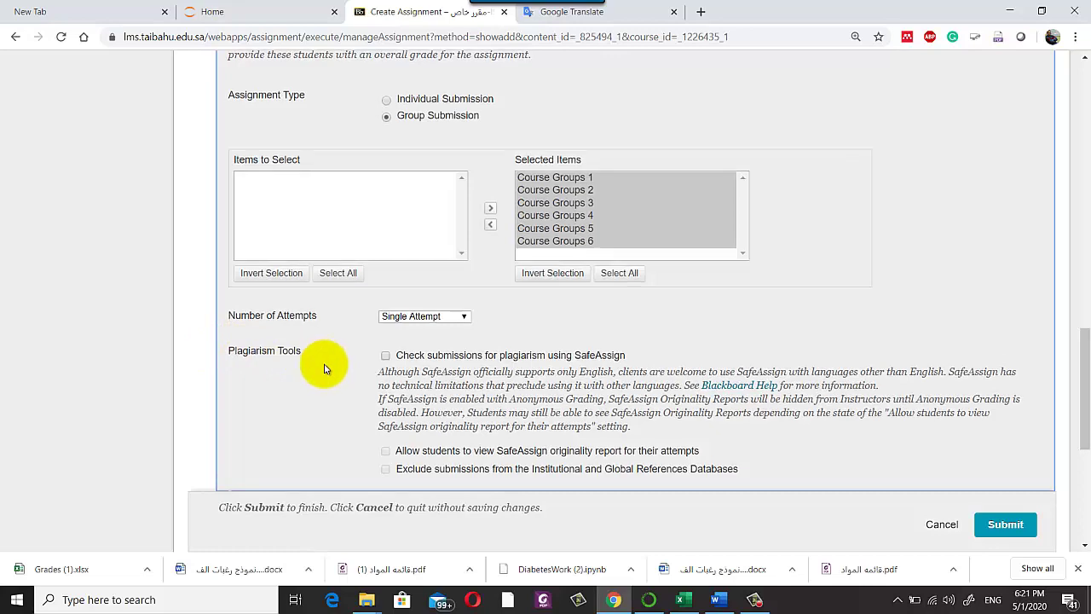
scroll(324, 368, down, 2)
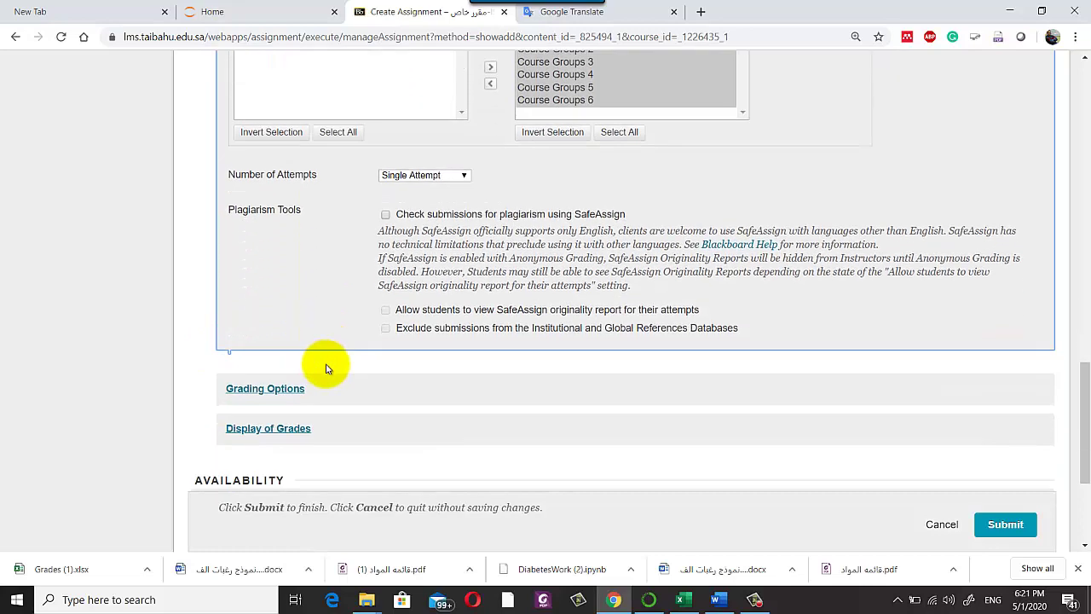
click(287, 388)
scroll(419, 370, down, 2)
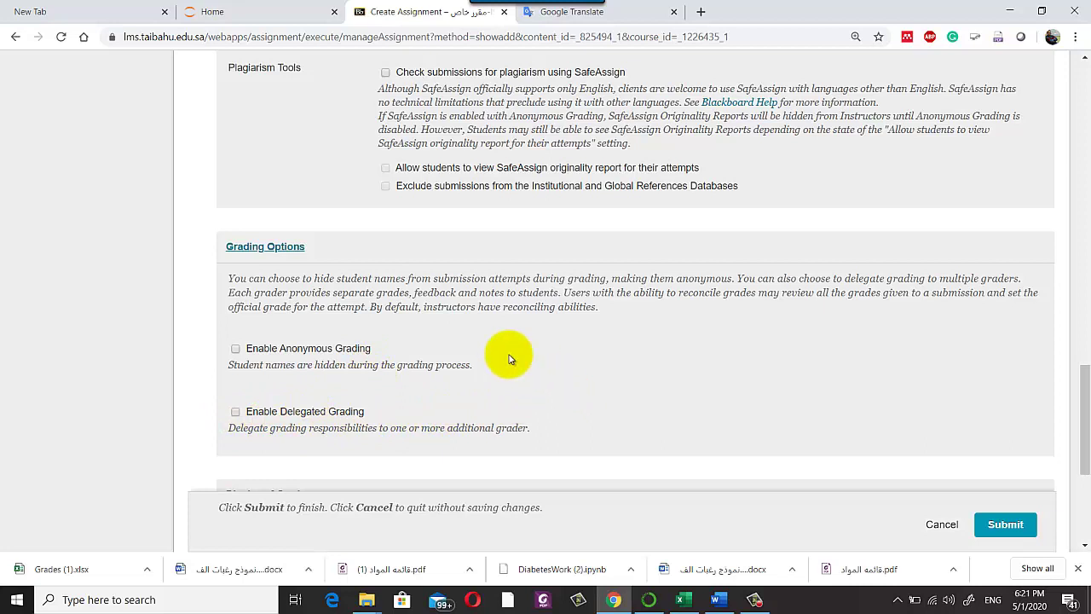
Step: Expand the Display of Grades section, review its primary and secondary grade display settings, and collapse it again
scroll(514, 358, down, 3)
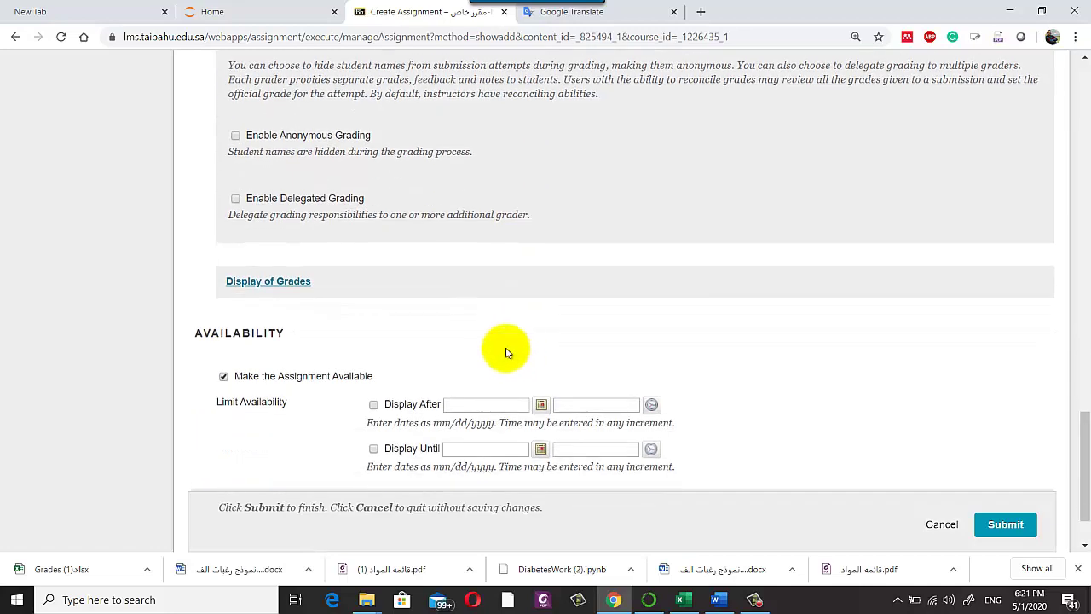
click(296, 282)
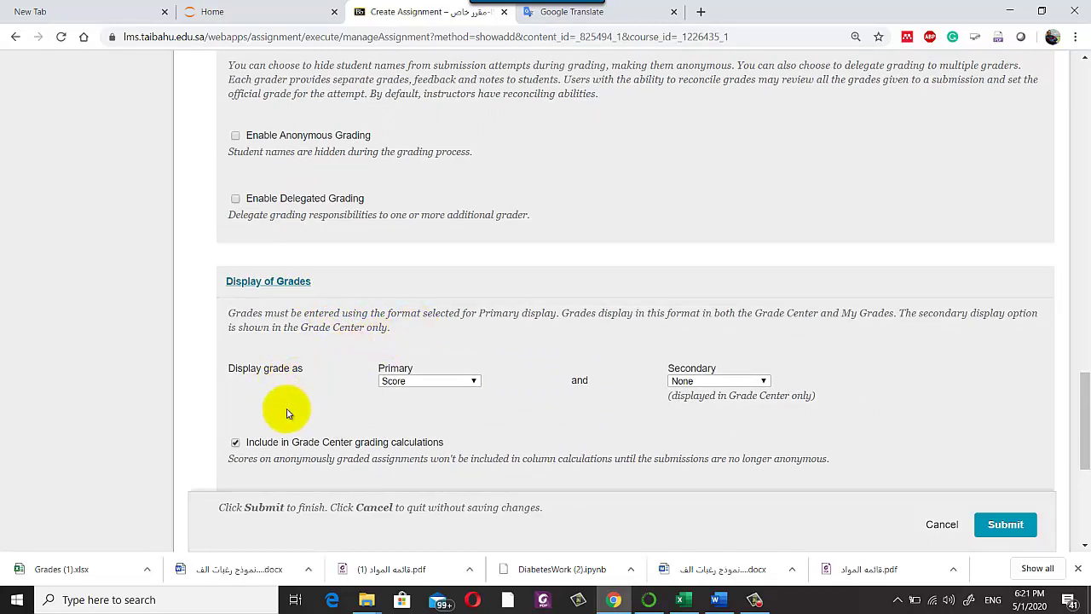
scroll(282, 358, down, 2)
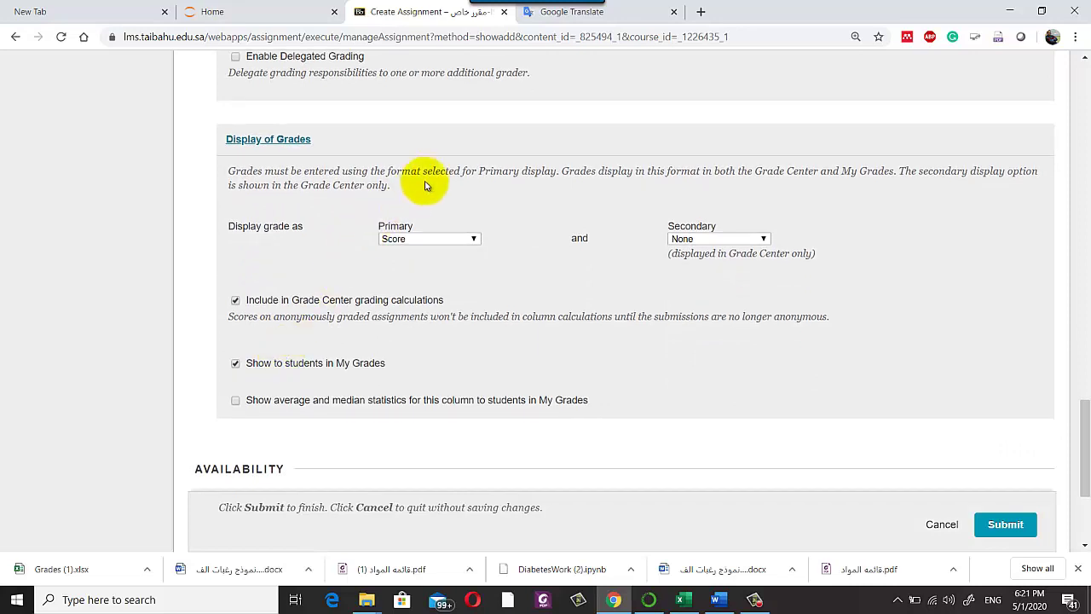
click(287, 140)
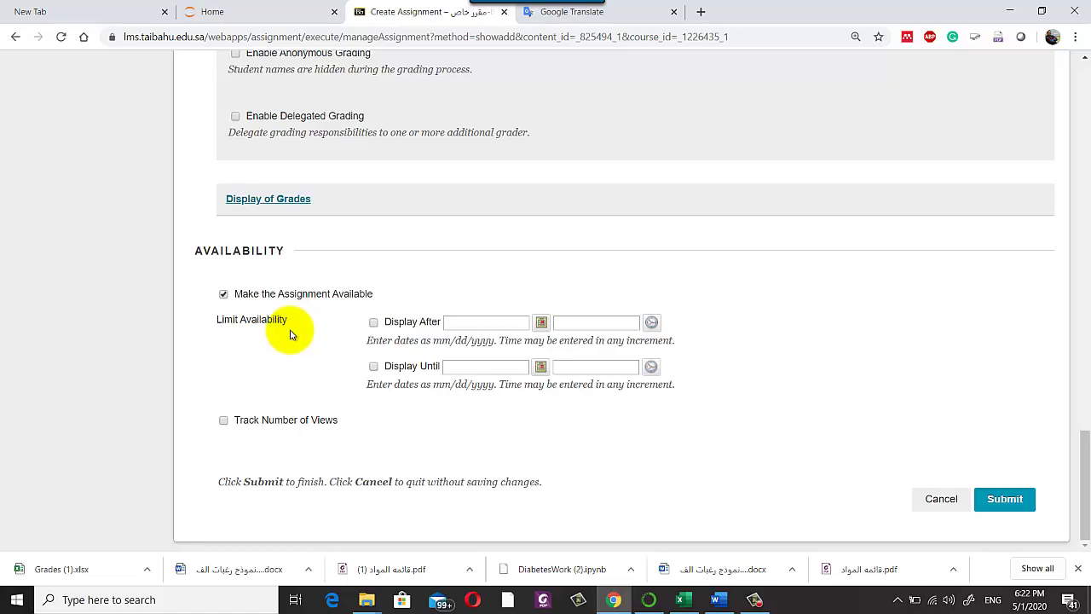
Step: Review the whole assignment form, from name, instructions and attached file through due date and points to submission details and grading options
scroll(290, 334, up, 10)
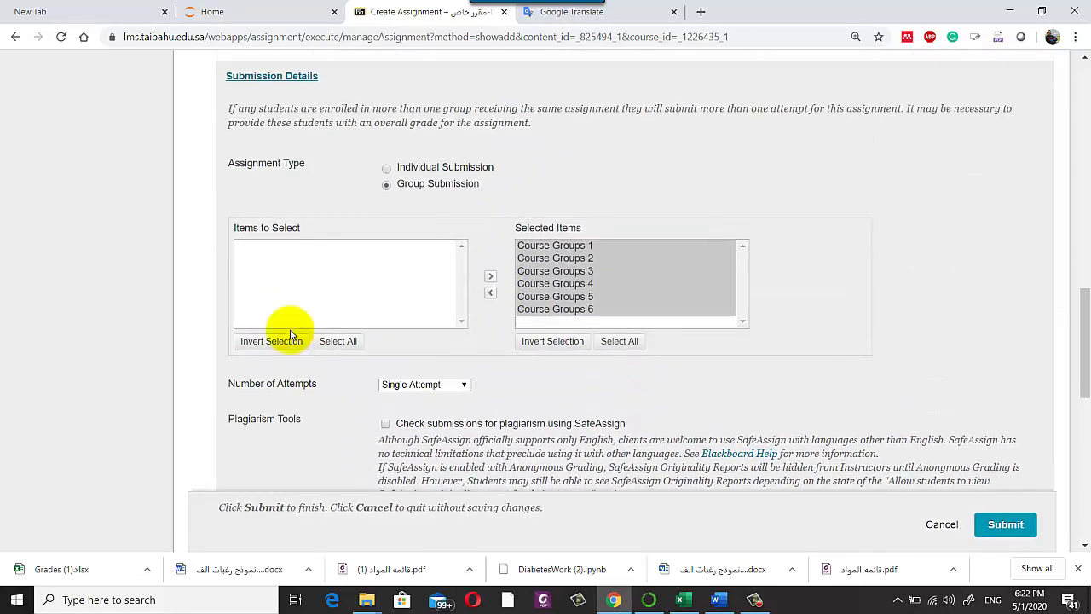
scroll(290, 334, up, 10)
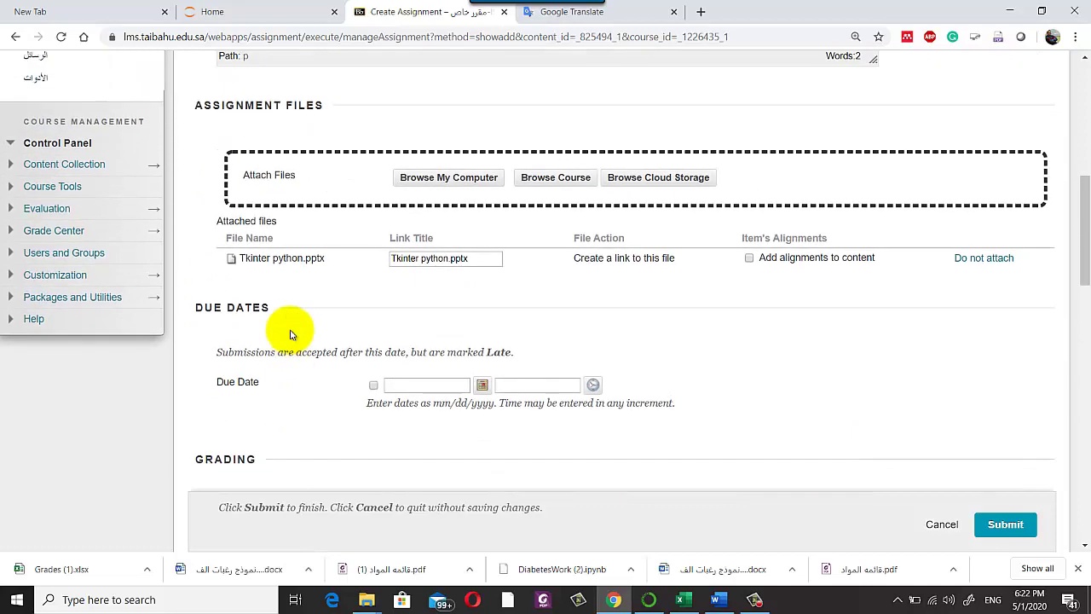
scroll(289, 335, down, 6)
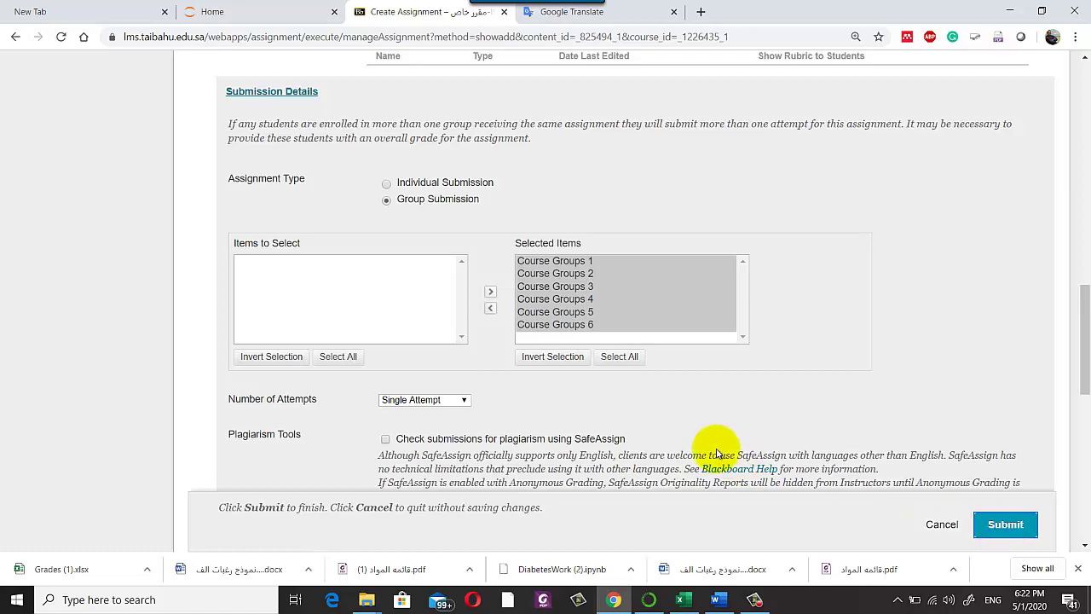
scroll(716, 453, up, 5)
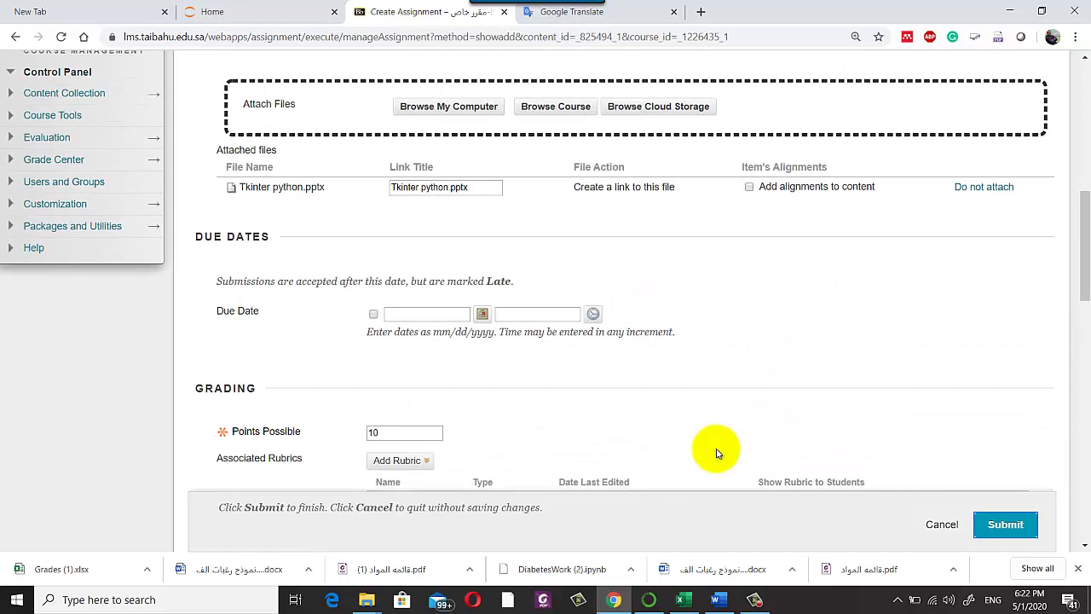
scroll(716, 453, up, 1)
scroll(716, 453, down, 2)
scroll(717, 454, up, 2)
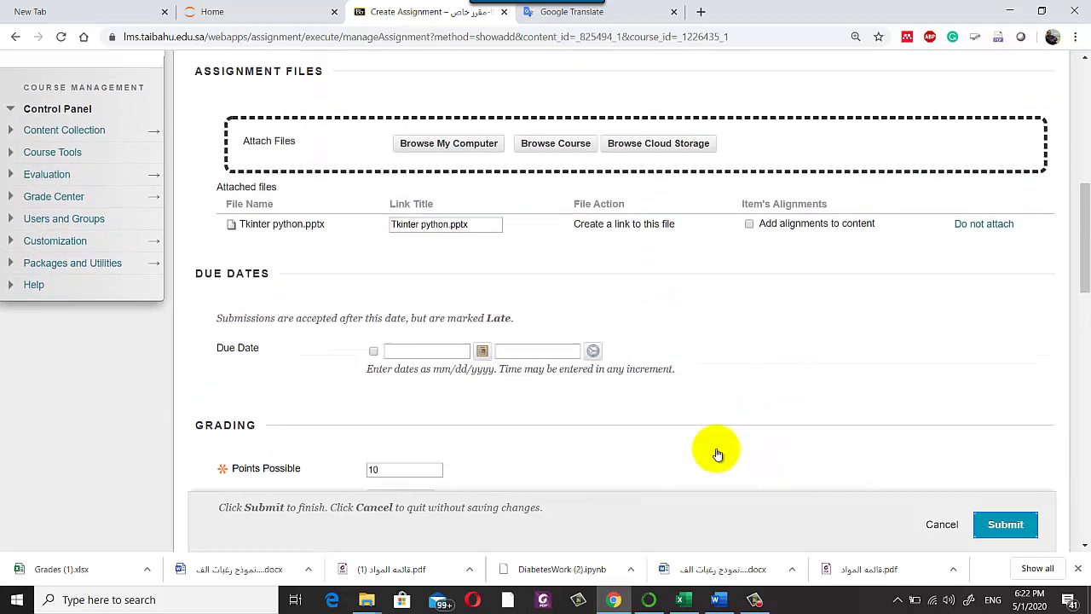
scroll(716, 452, up, 8)
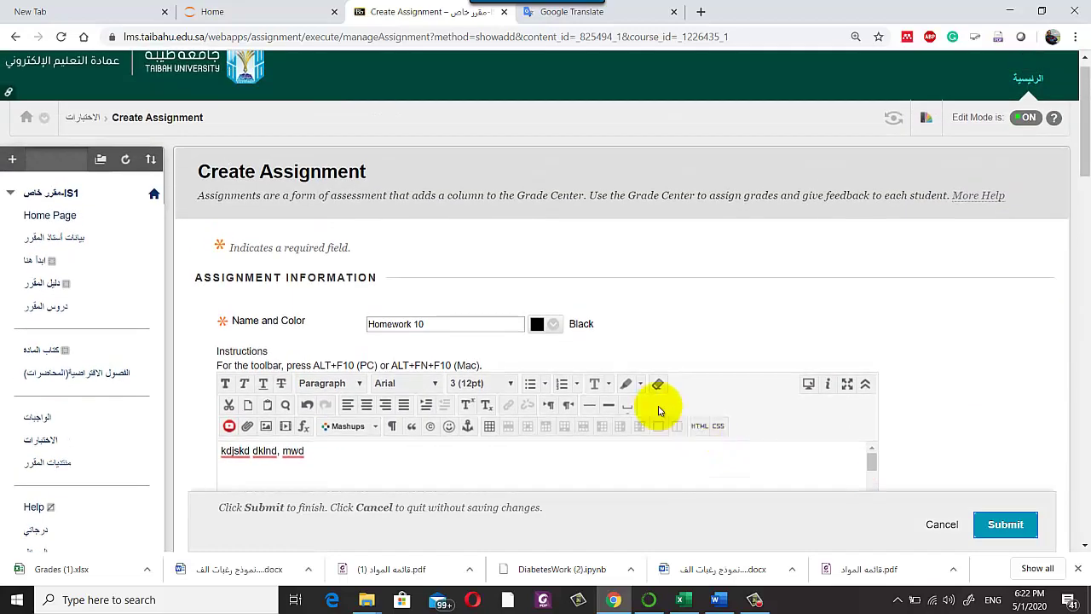
scroll(541, 355, down, 4)
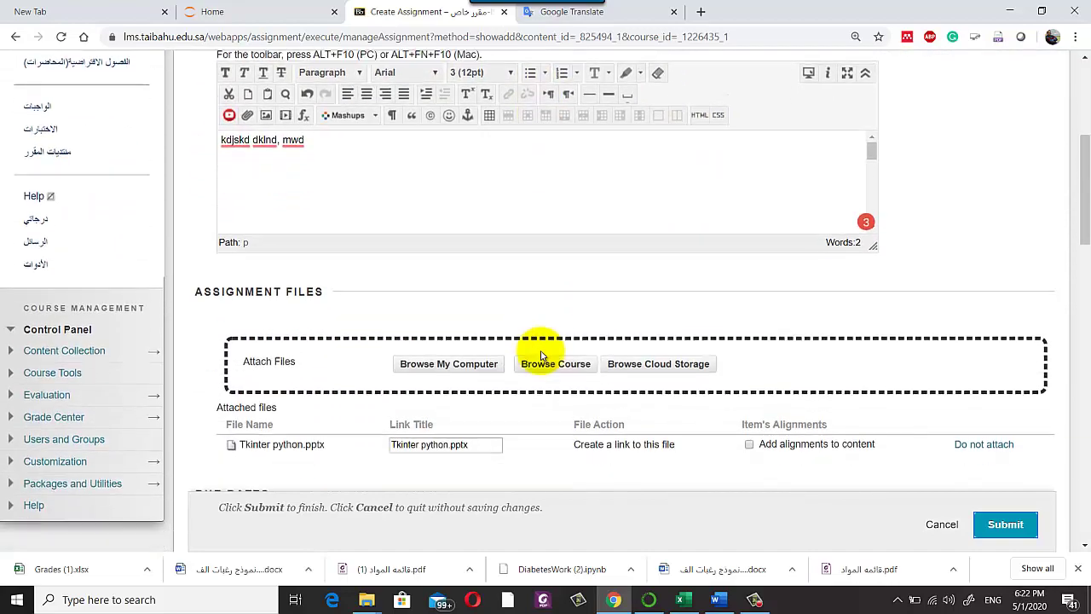
scroll(540, 356, down, 4)
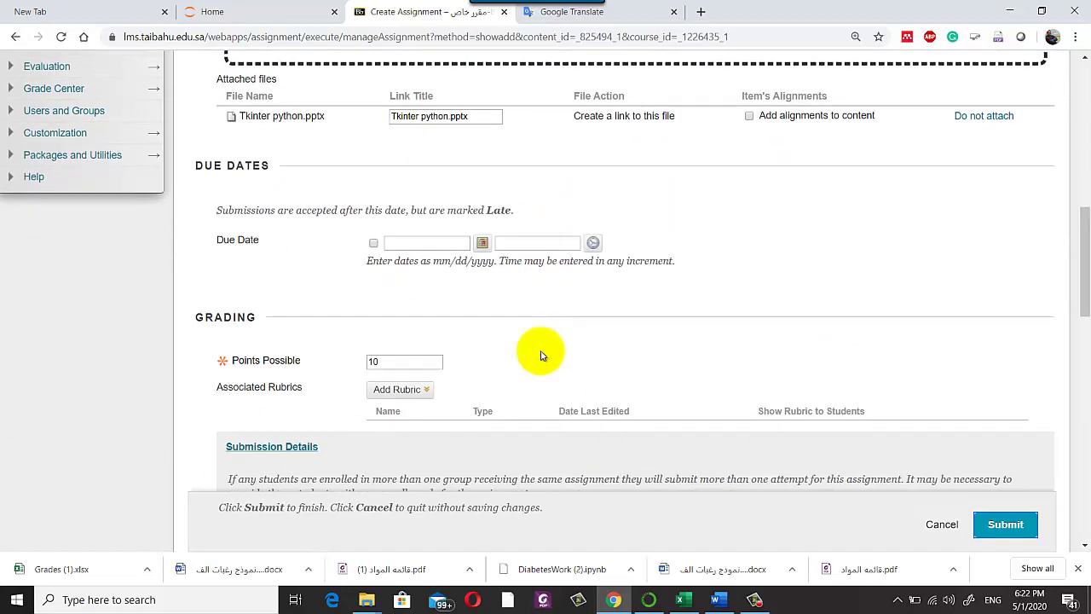
scroll(541, 355, down, 2)
scroll(540, 355, down, 2)
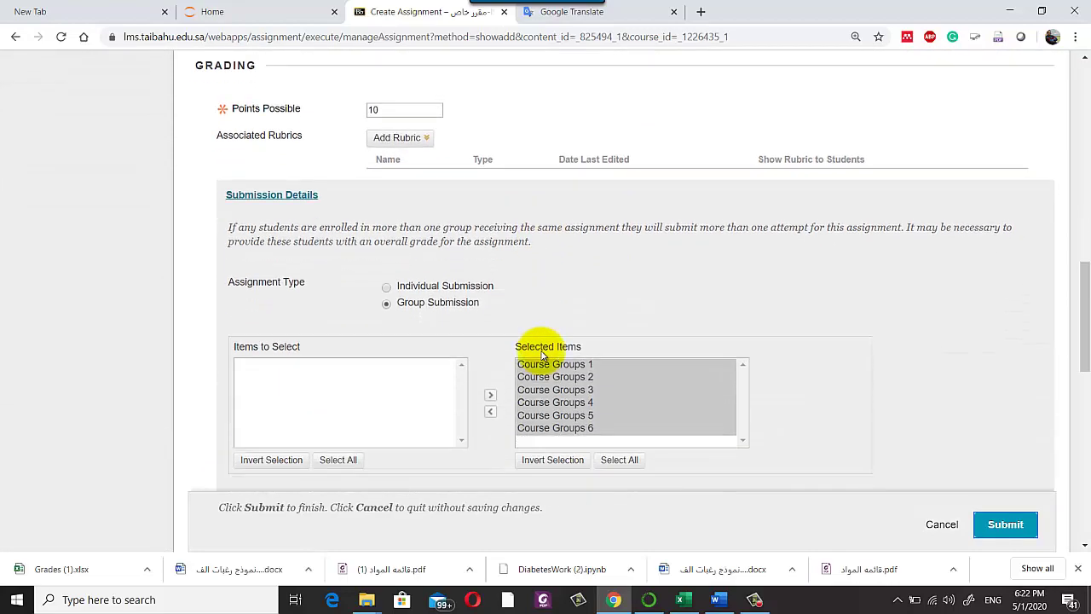
scroll(546, 343, down, 4)
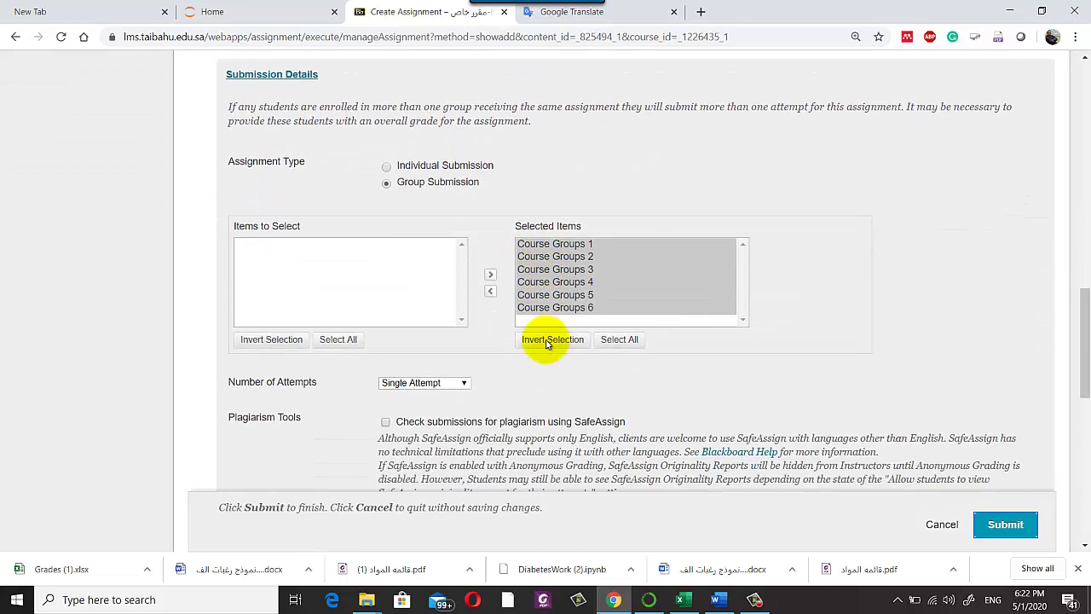
scroll(547, 347, down, 2)
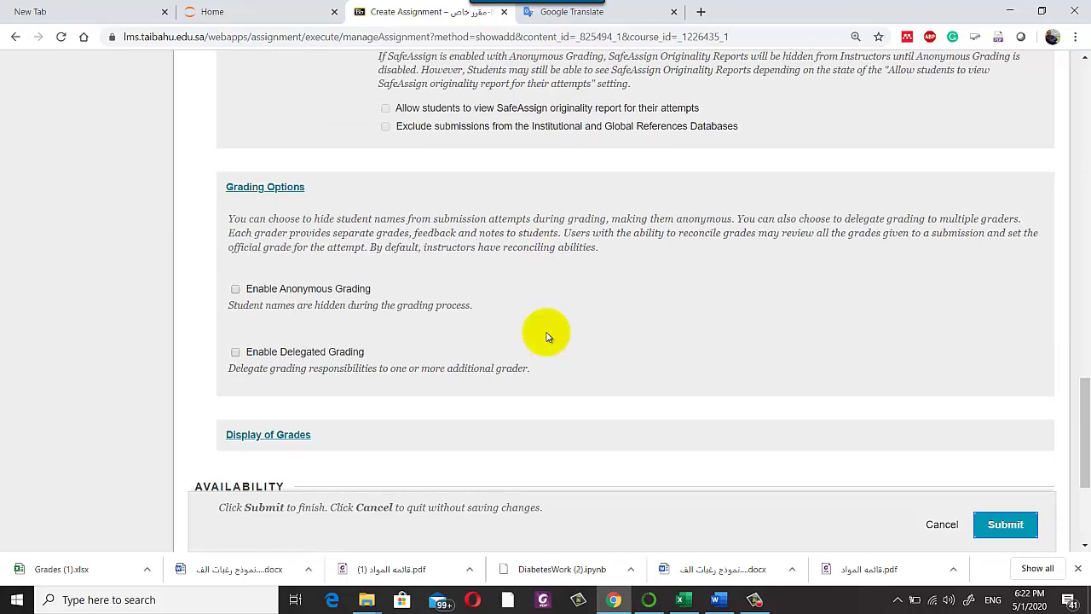
Step: Limit the assignment's availability from 05/01/2020 06:22 PM until 05/02/2020 11:59 PM, and submit the assignment
scroll(547, 336, down, 3)
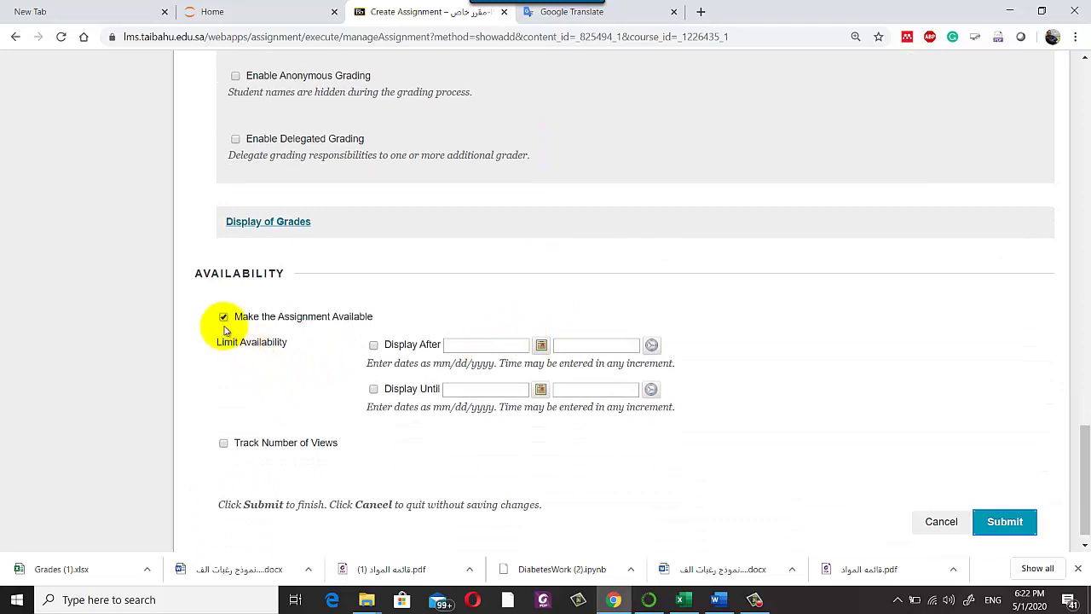
click(373, 345)
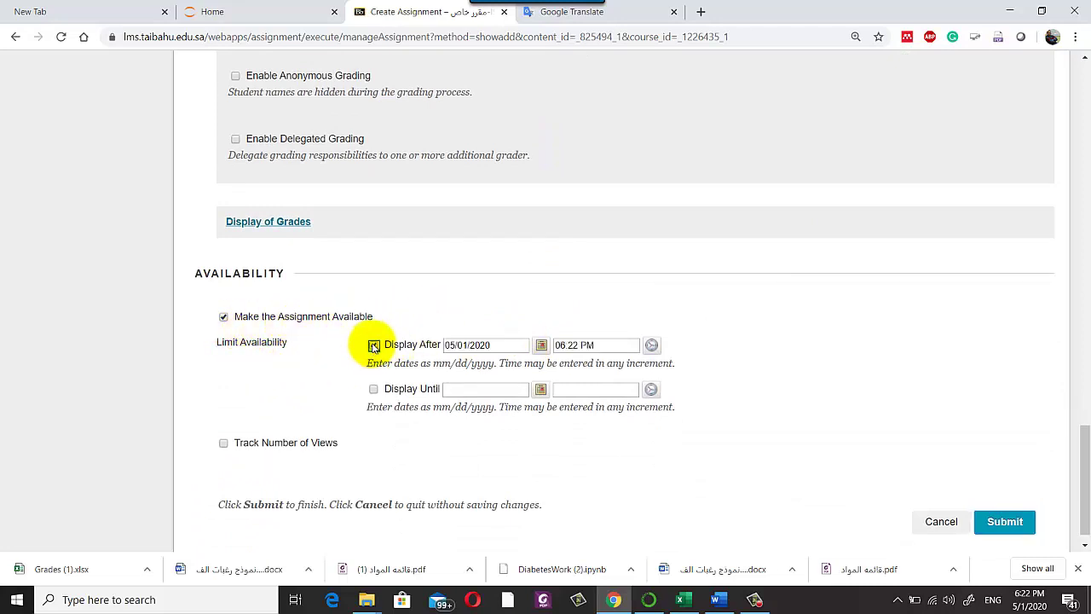
click(374, 389)
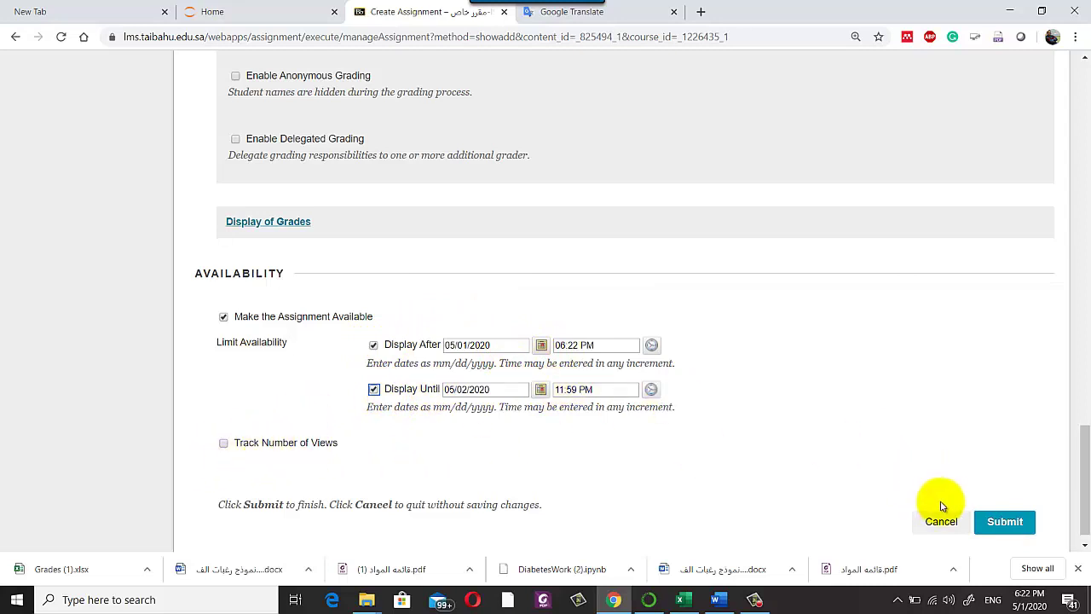
scroll(840, 441, down, 1)
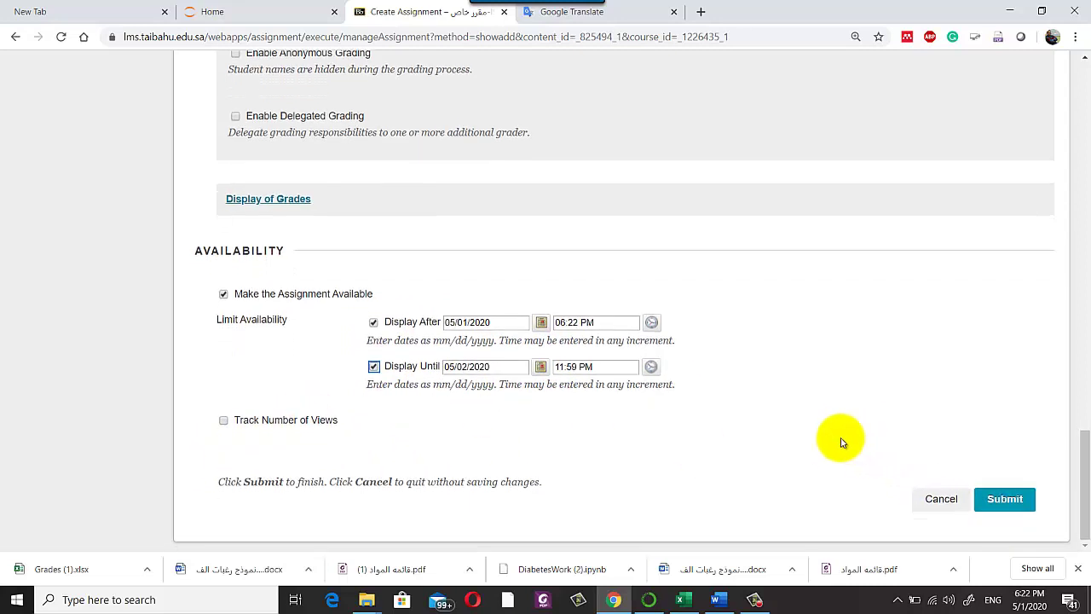
double_click(1007, 504)
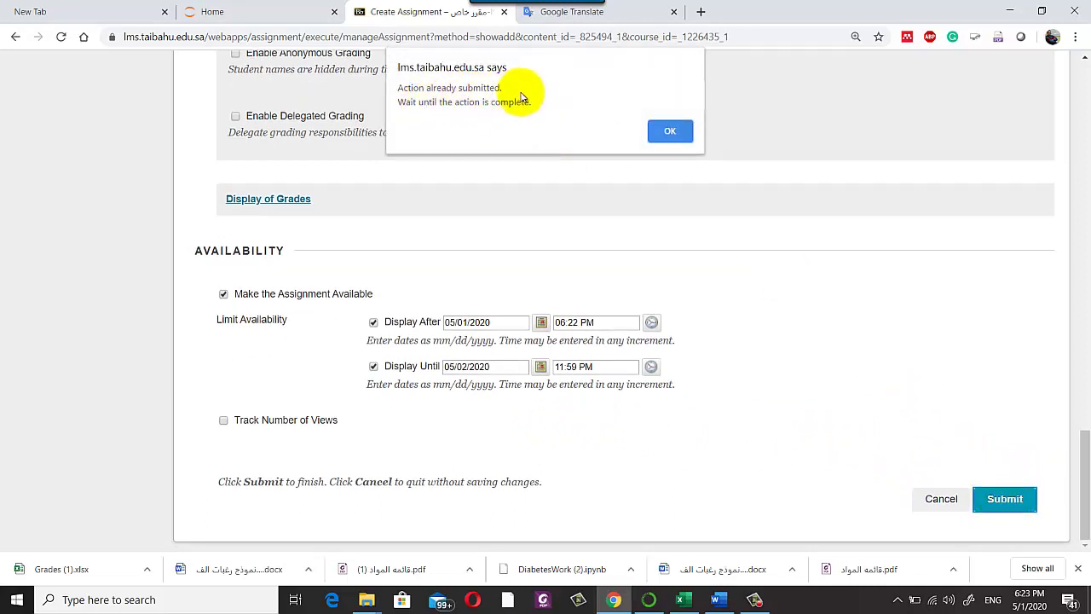
click(670, 132)
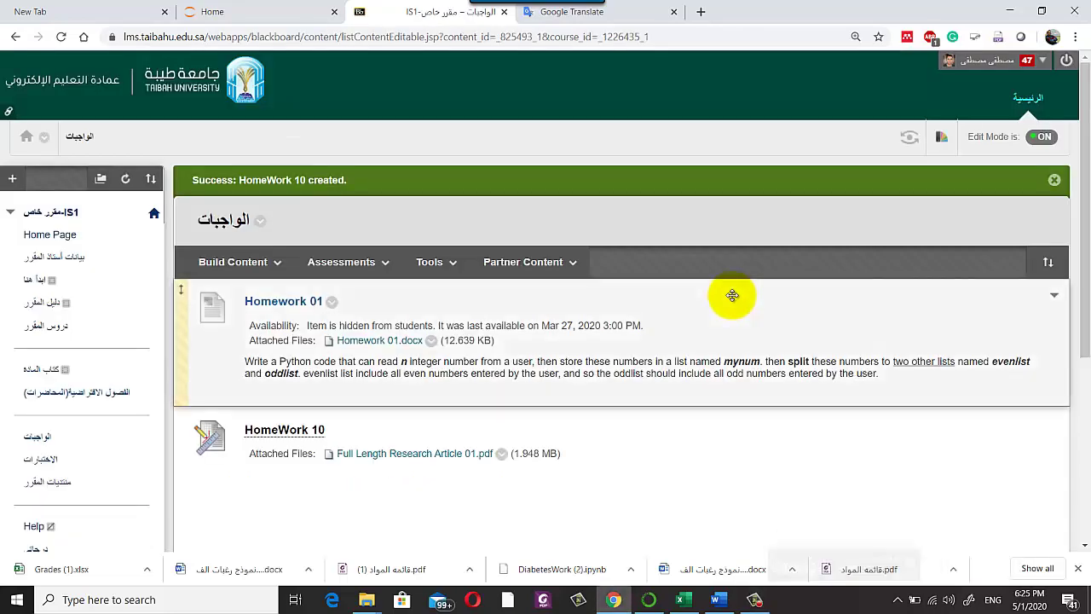
Step: Look through the content area's tools and assessment types, and the options available for the HomeWork 10 item
click(429, 262)
click(341, 262)
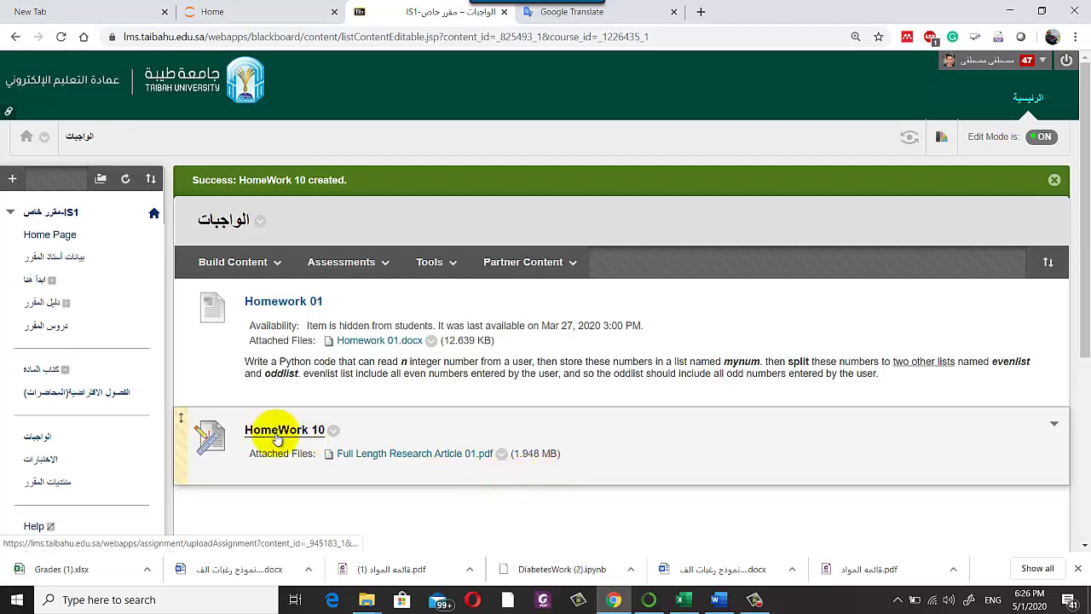
click(334, 432)
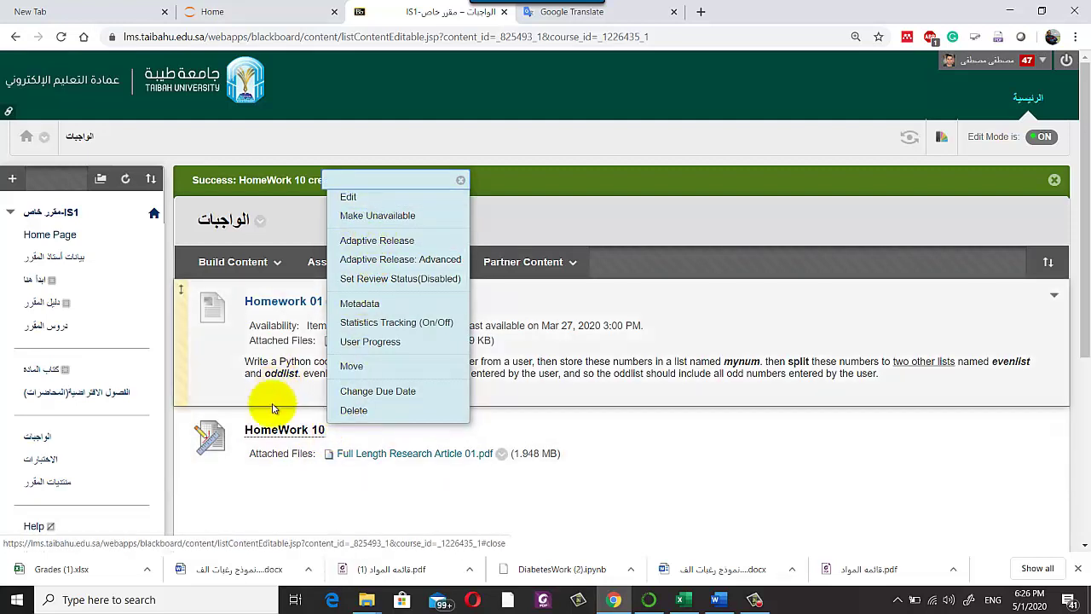
Step: Preview the HomeWork 10 submission page, examine its attached file, submission area and group name, and cancel the preview
click(275, 433)
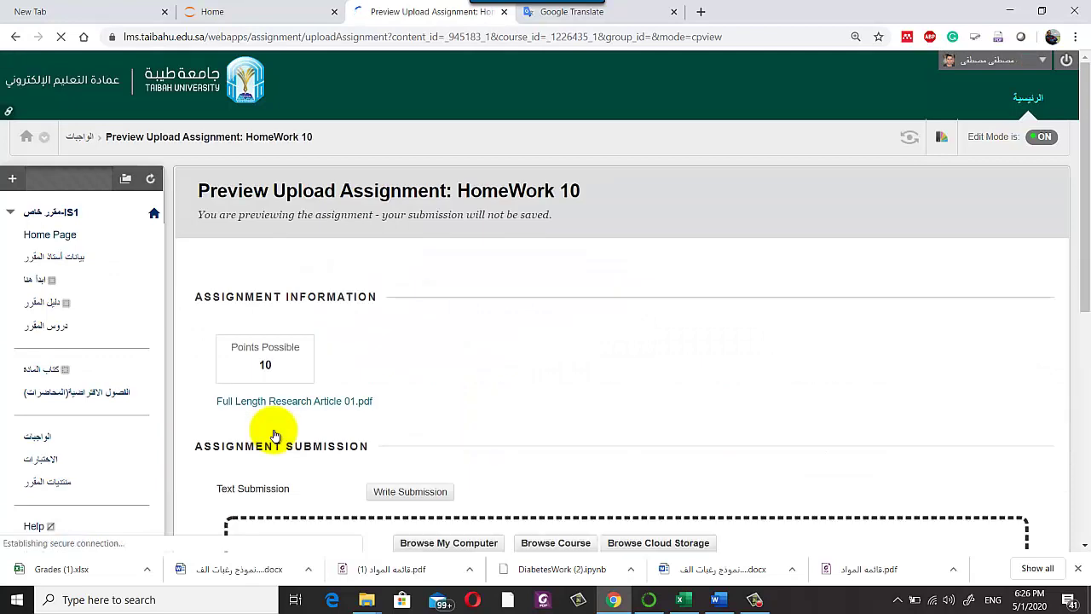
scroll(365, 315, down, 2)
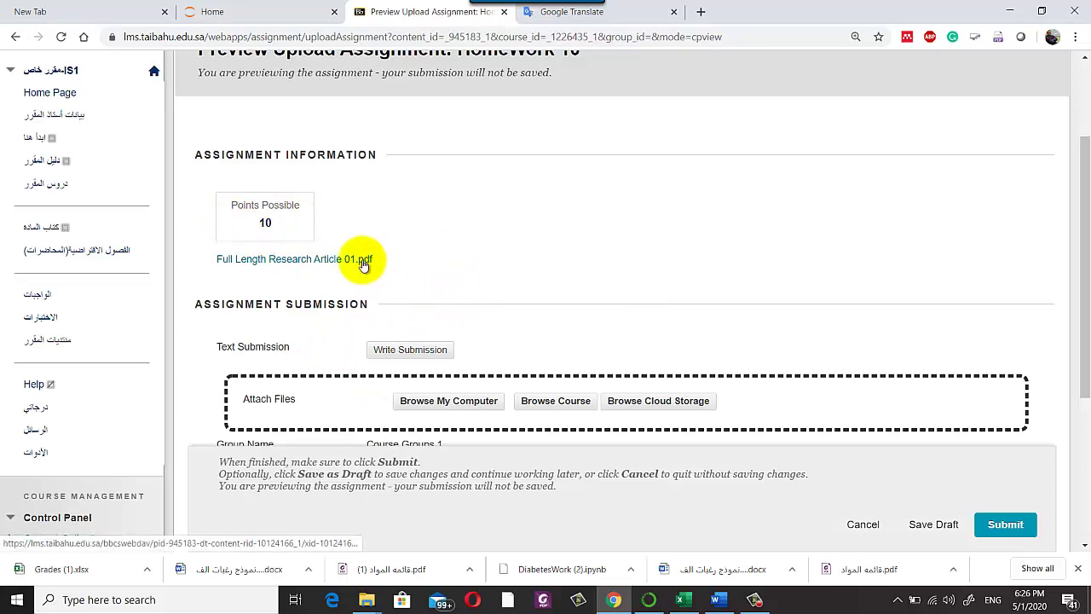
scroll(360, 261, down, 1)
scroll(361, 265, down, 3)
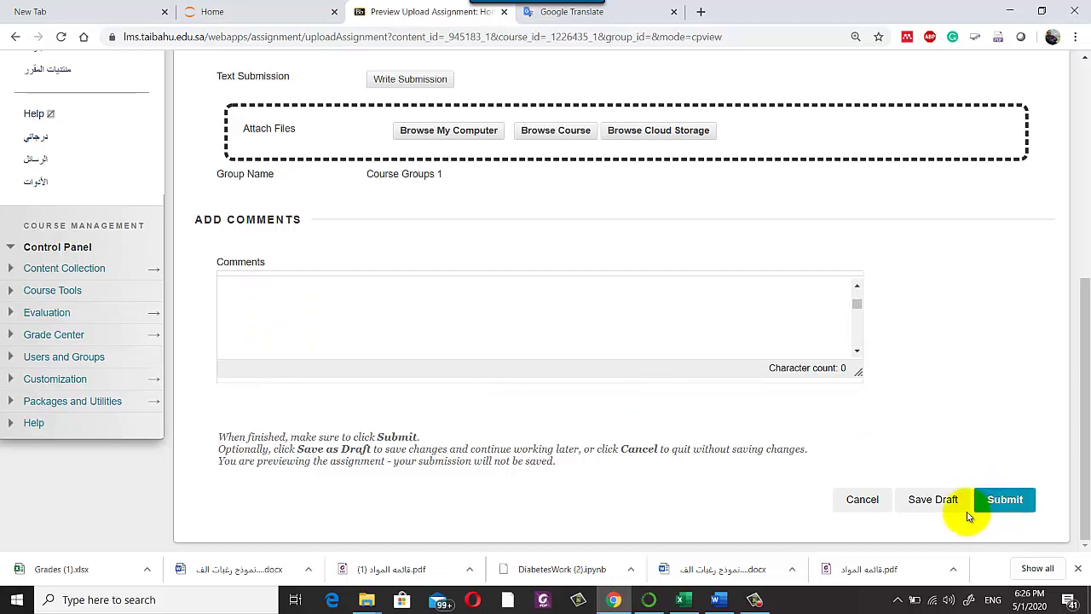
click(856, 502)
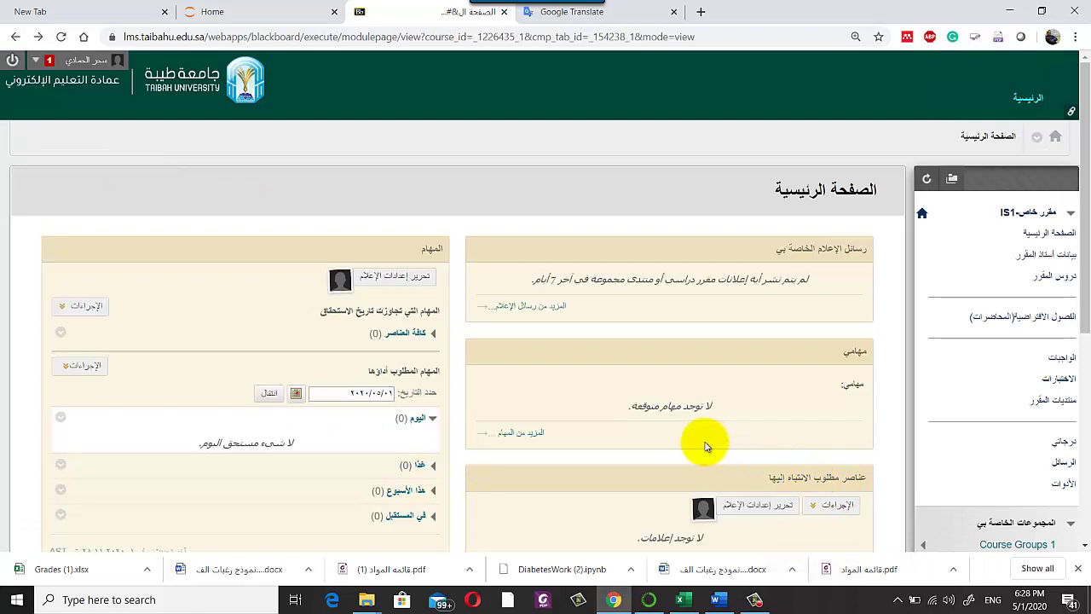
Step: In the student's view of the course, examine the group tools offered under Course Groups 1, and collapse the student's groups section
click(1055, 100)
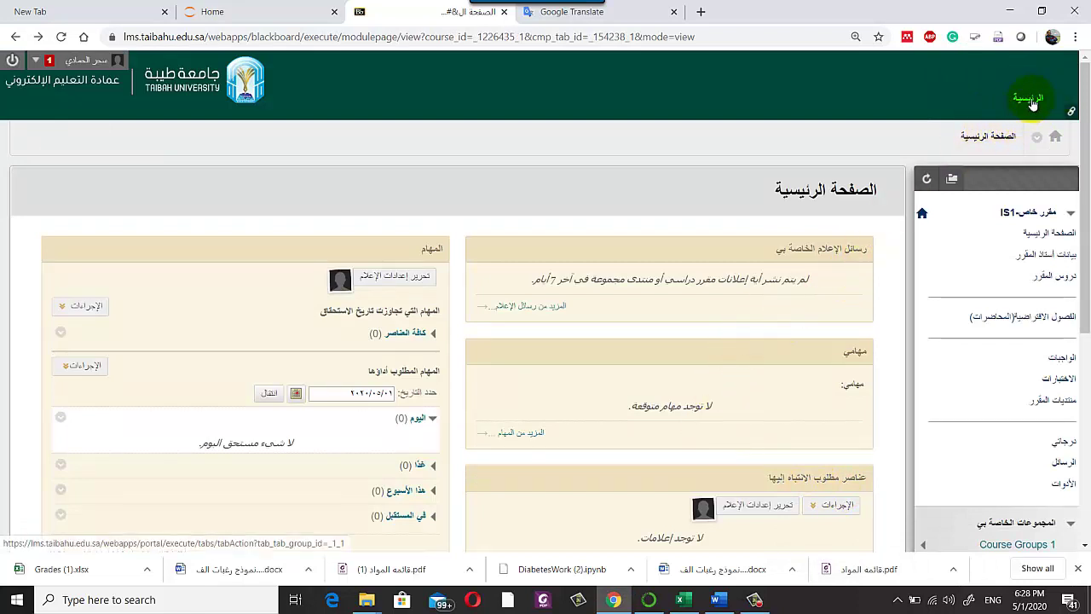
scroll(736, 349, down, 1)
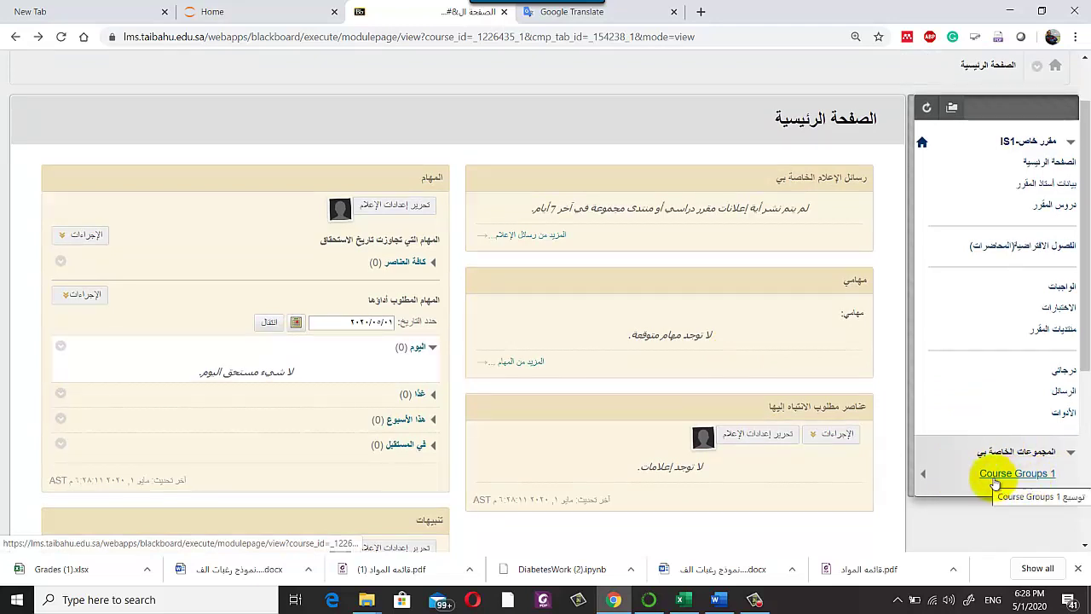
click(1028, 480)
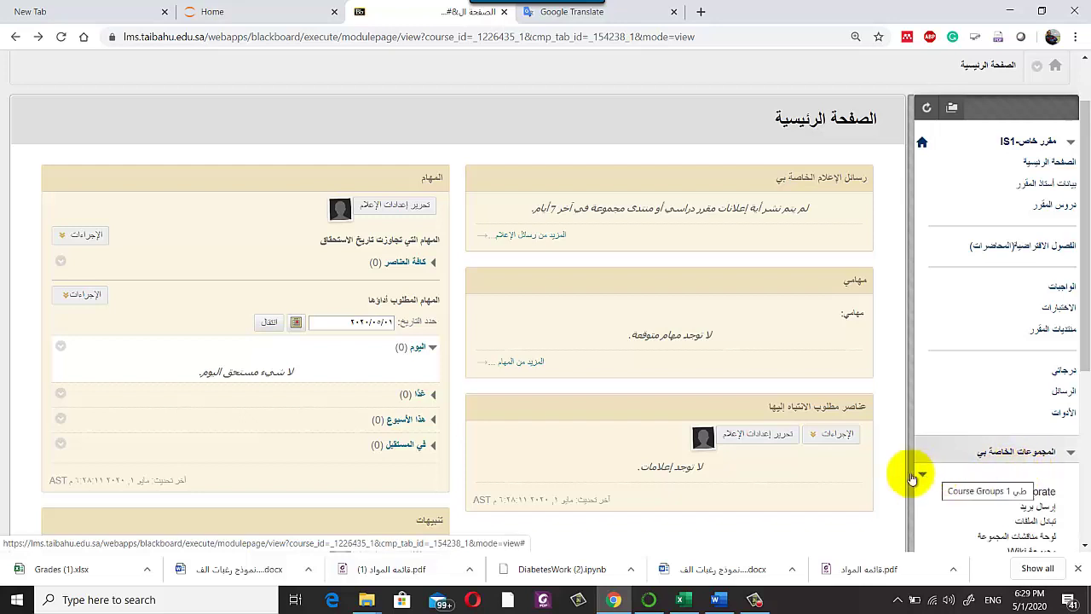
scroll(886, 453, down, 1)
scroll(883, 456, down, 3)
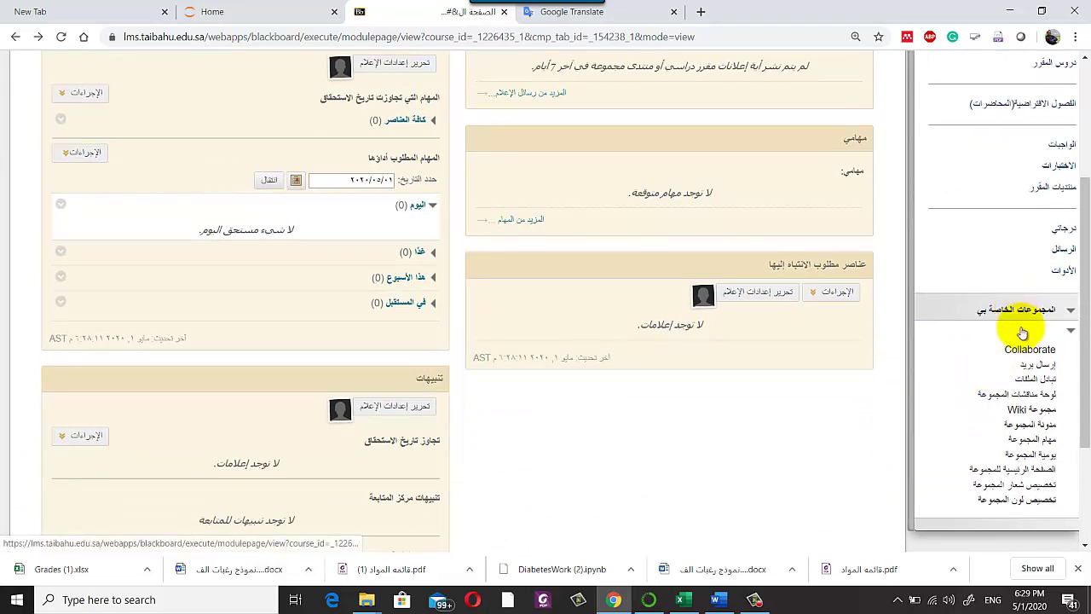
click(1004, 309)
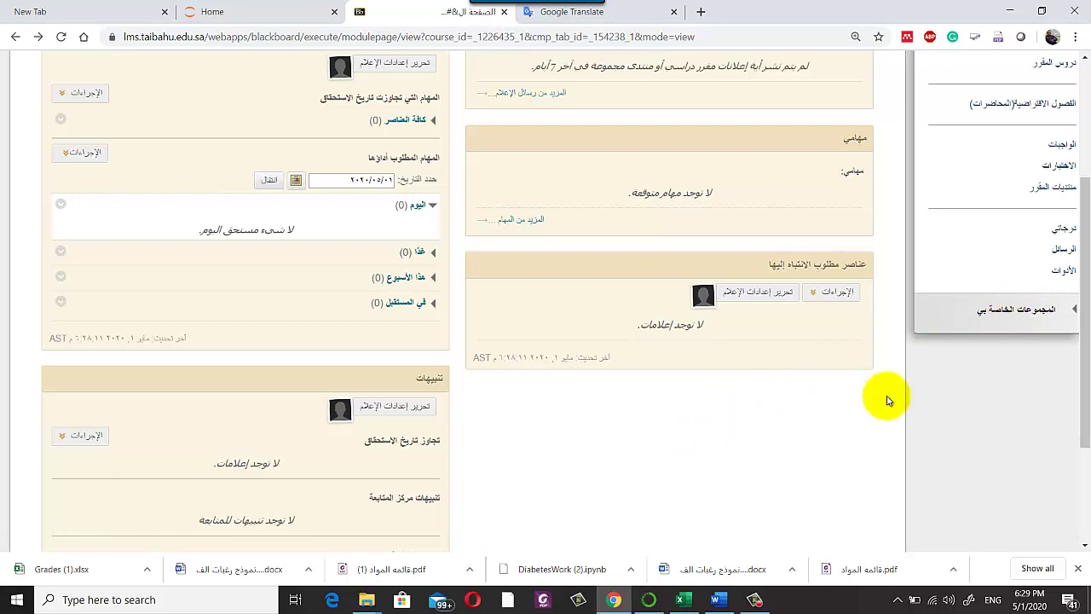
Step: Go to the course's assignments area (الواجبات) as the student and open the HomeWork 10 submission page
scroll(904, 394, up, 3)
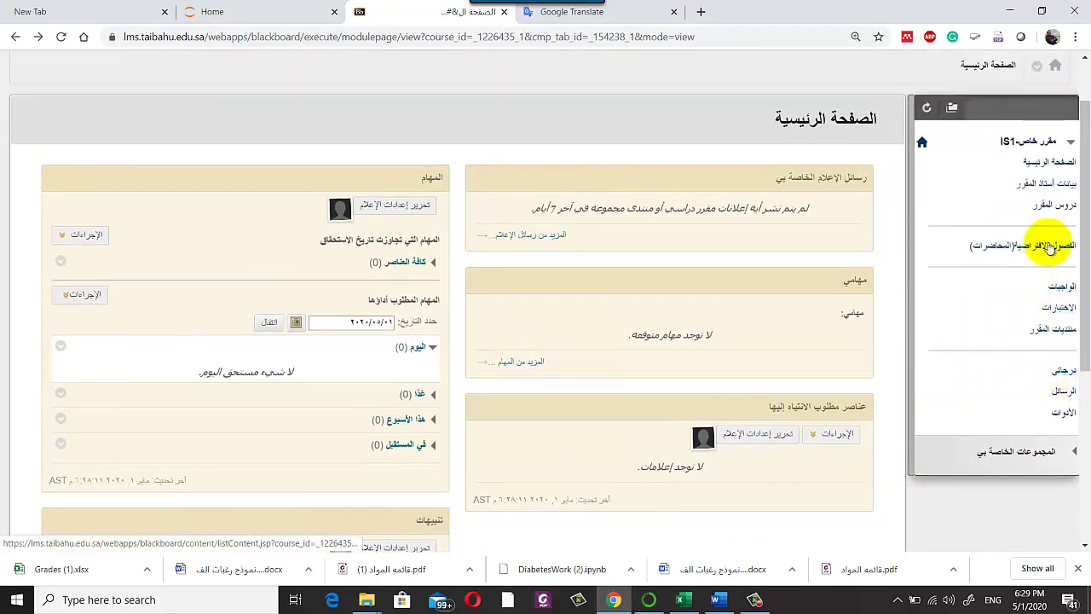
click(1062, 289)
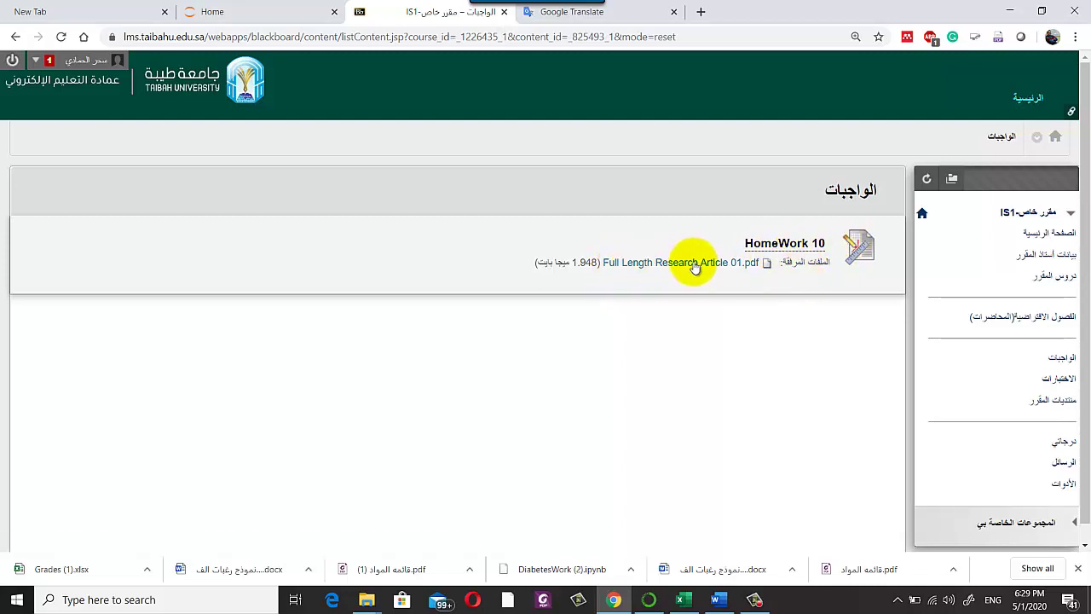
click(792, 244)
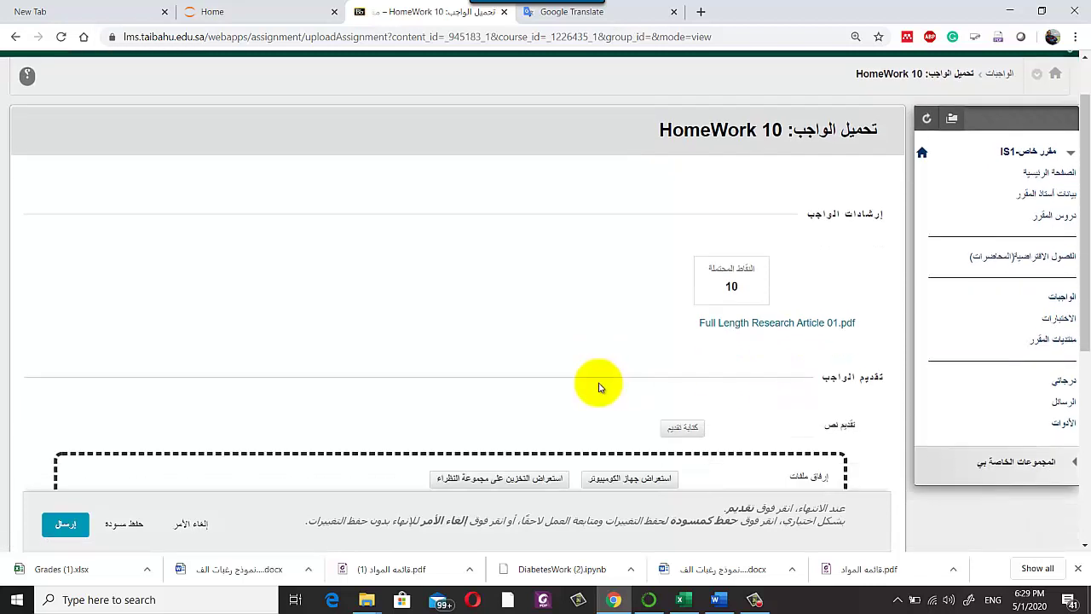
Step: Attach the file Full Length Research Article 02 from the computer to the HomeWork 10 submission
scroll(598, 388, down, 2)
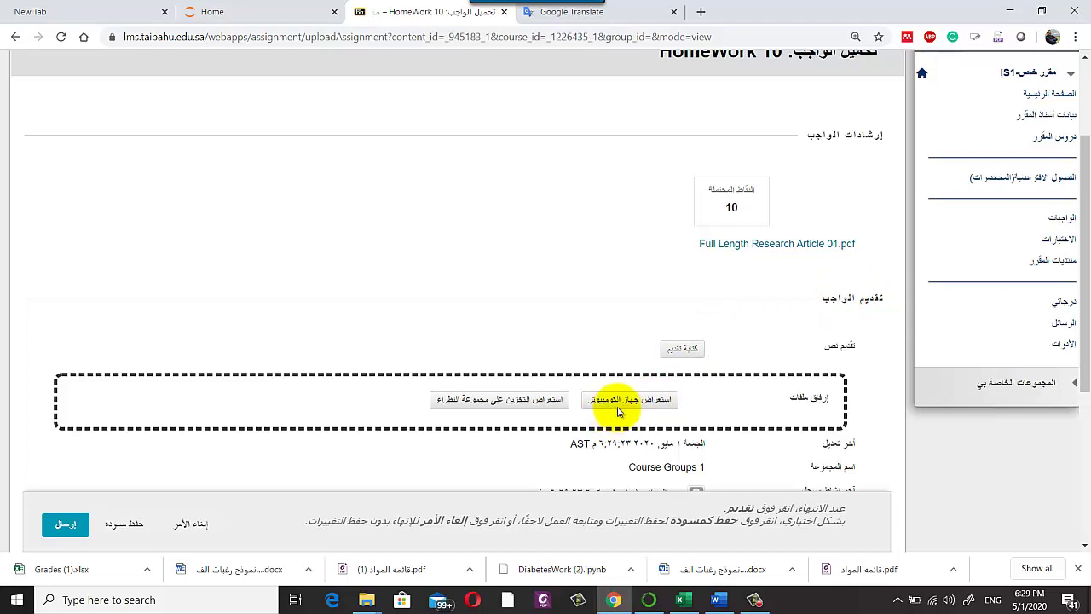
scroll(618, 411, down, 2)
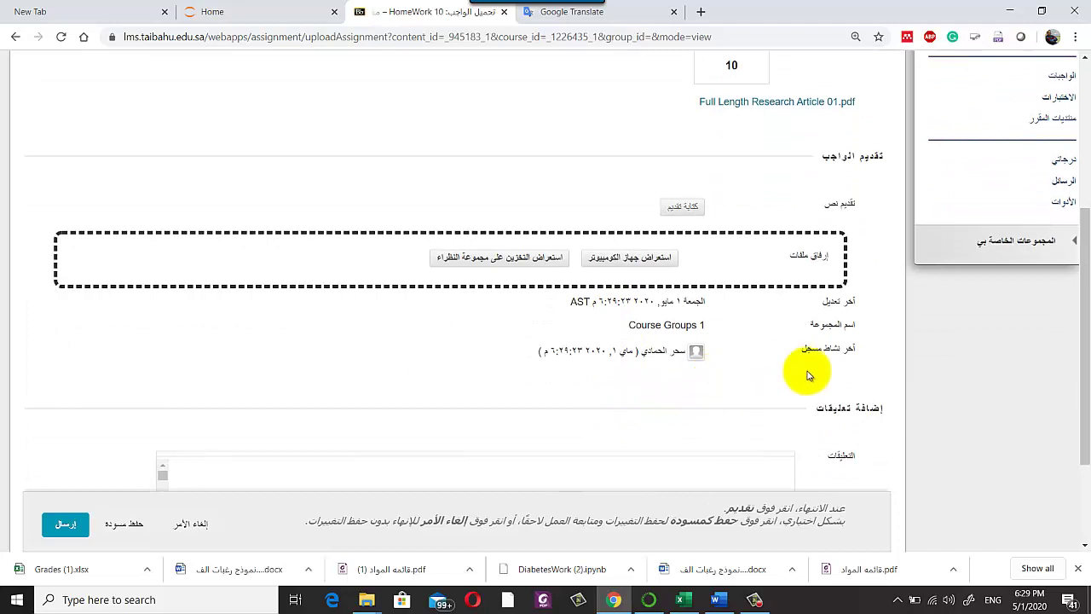
scroll(756, 393, down, 2)
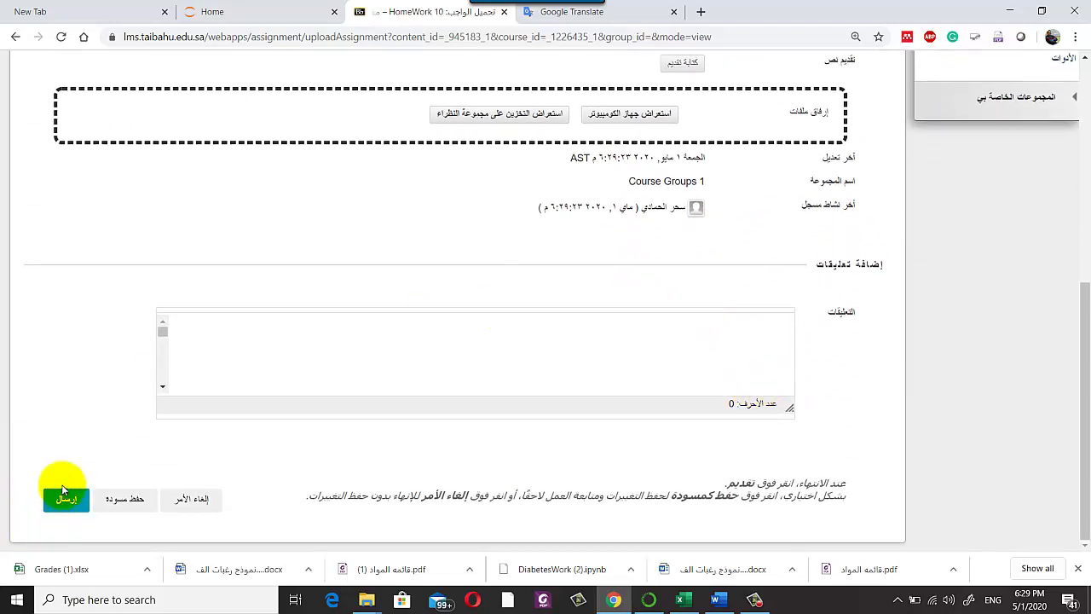
click(635, 118)
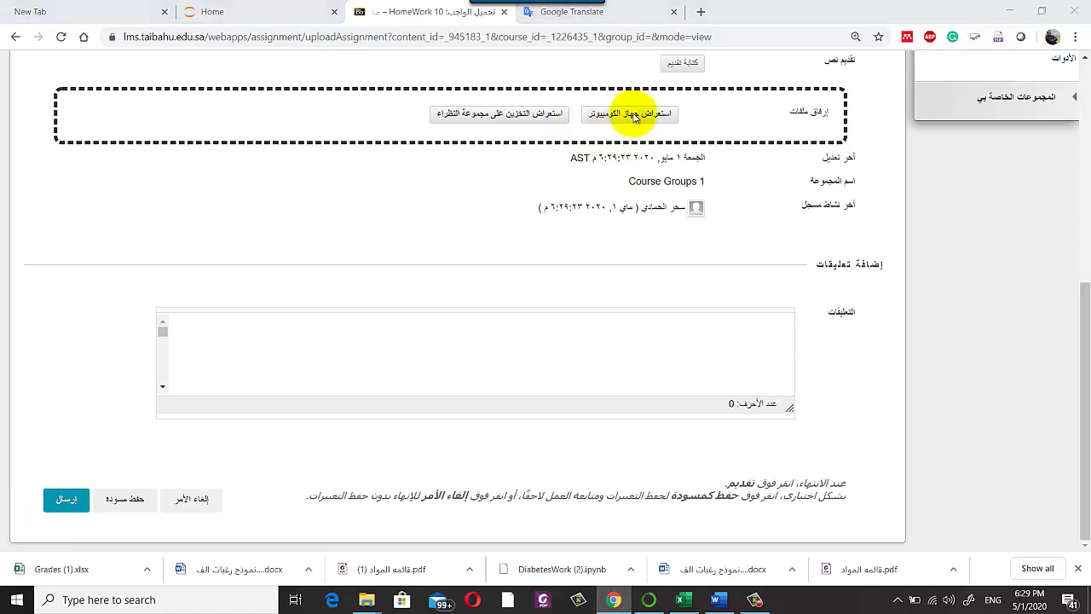
click(260, 147)
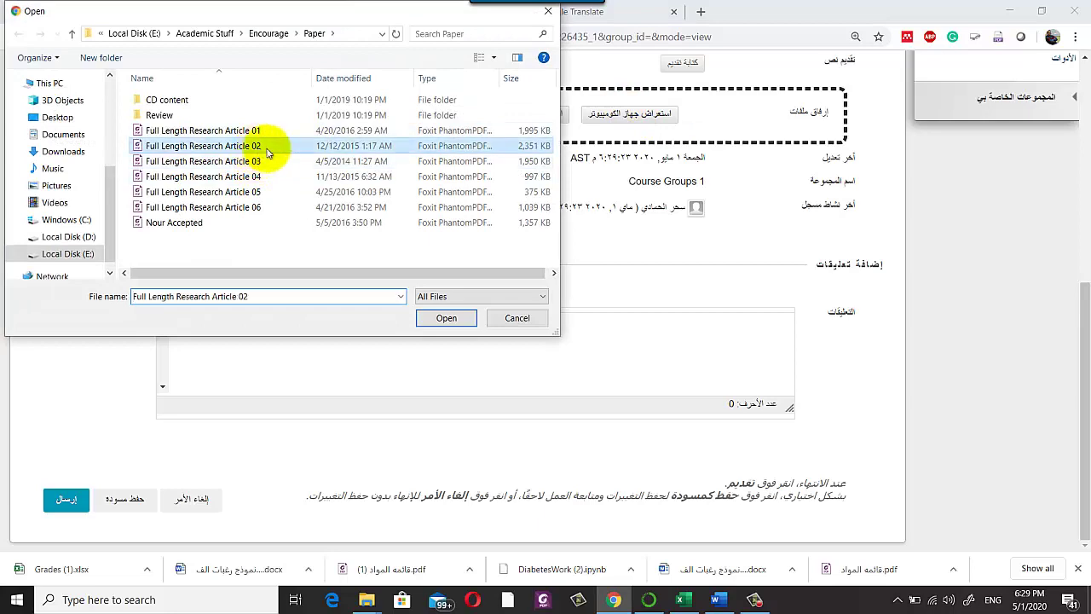
click(443, 319)
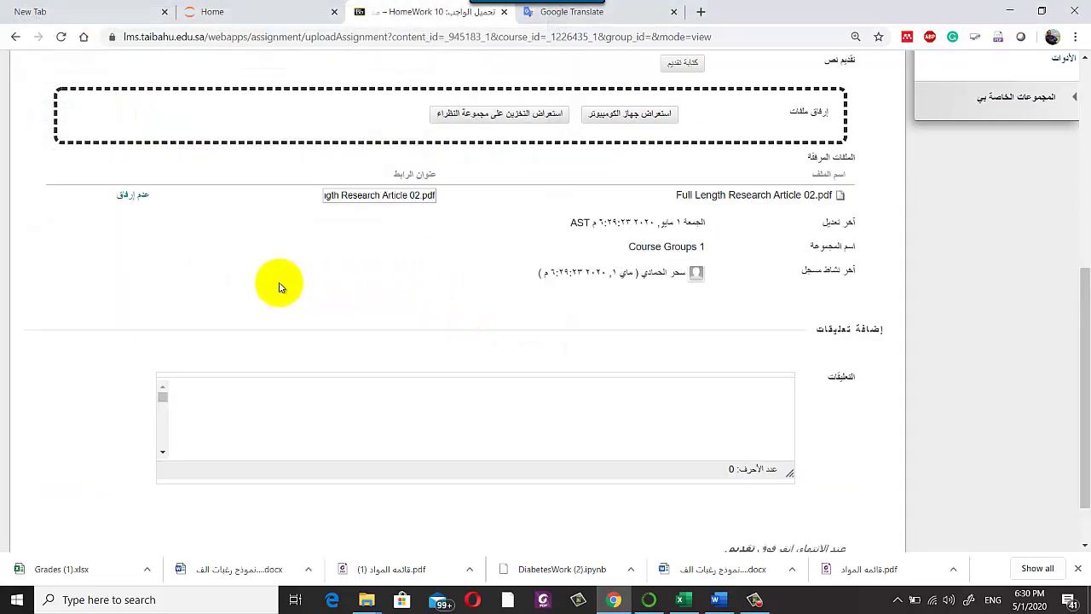
Step: Submit HomeWork 10 with the comments left empty, and confirm the submission on behalf of the whole group
scroll(501, 292, down, 1)
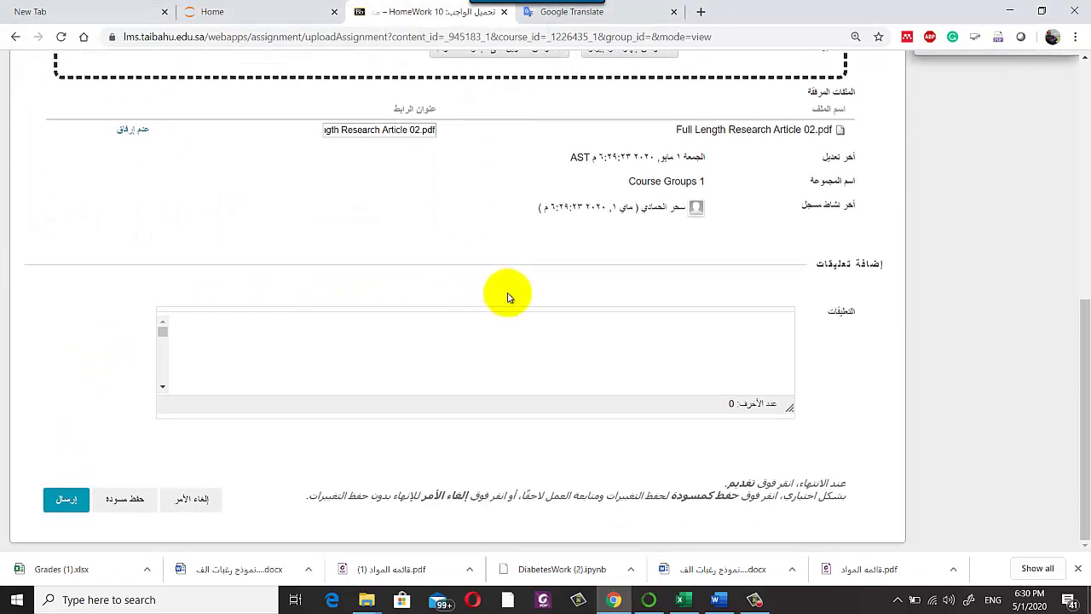
click(509, 337)
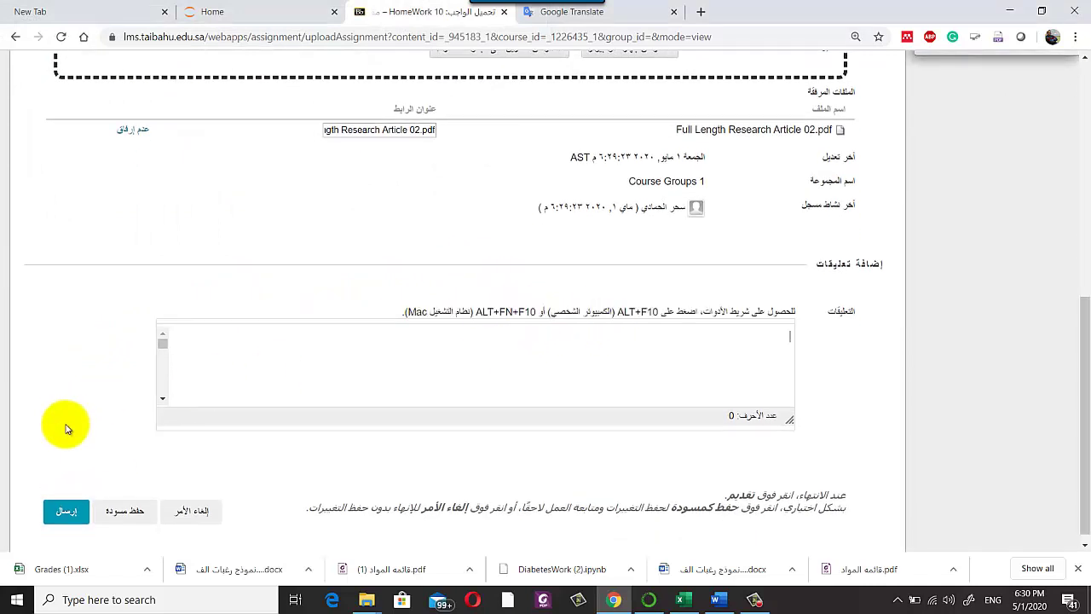
click(66, 514)
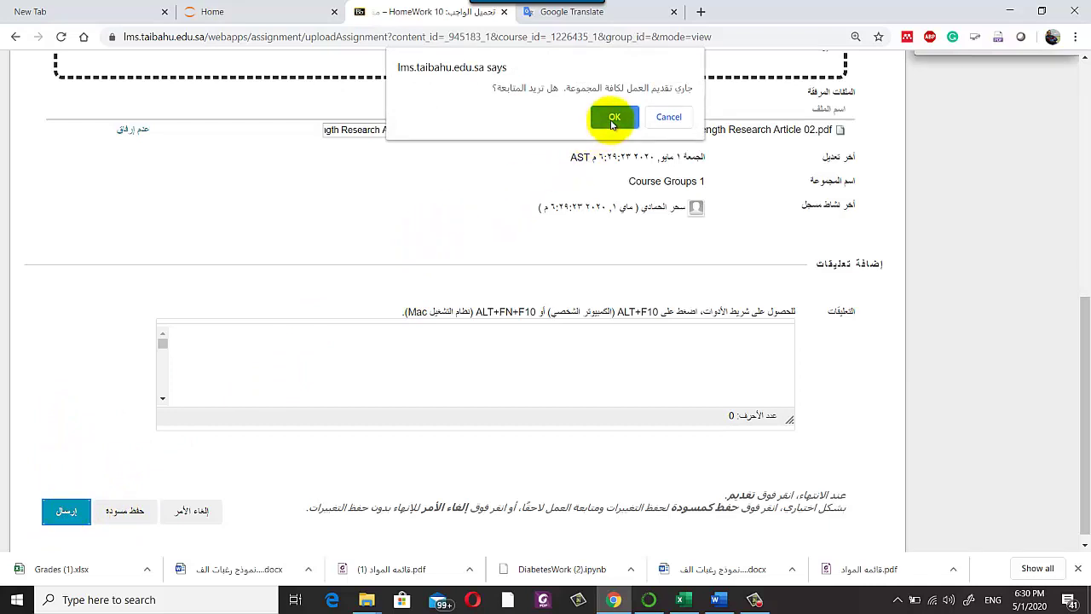
click(614, 119)
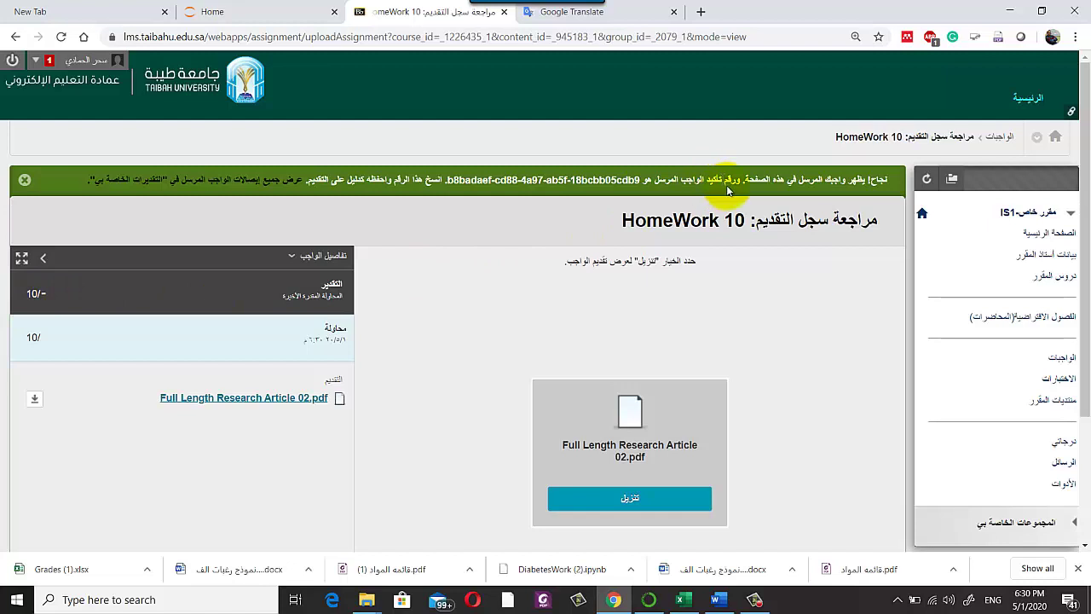
Step: Log out of the student account and sign in as the instructor with the saved username and password
click(12, 62)
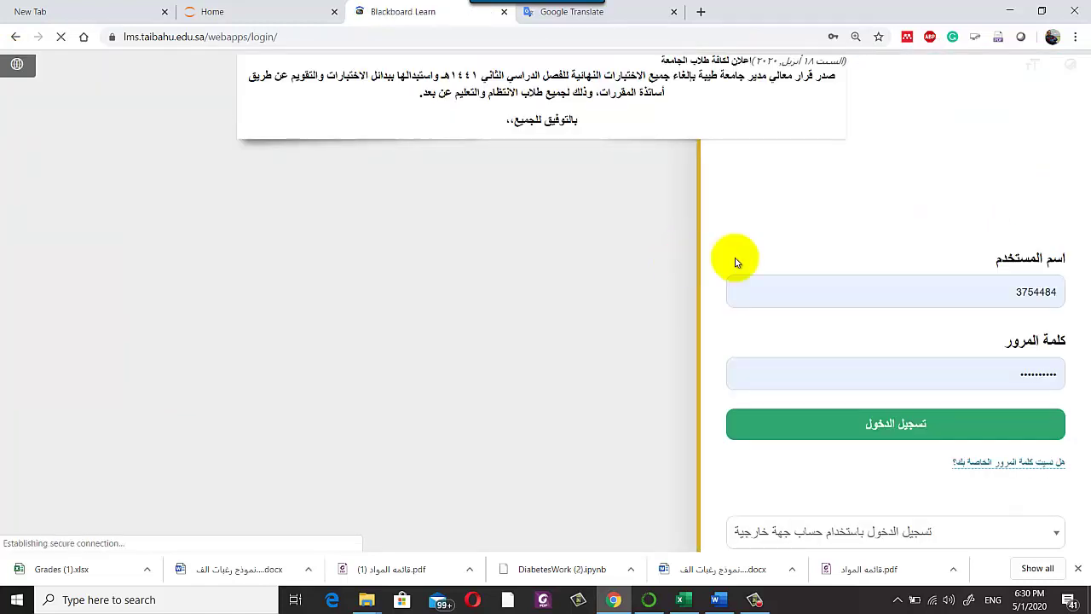
click(1005, 291)
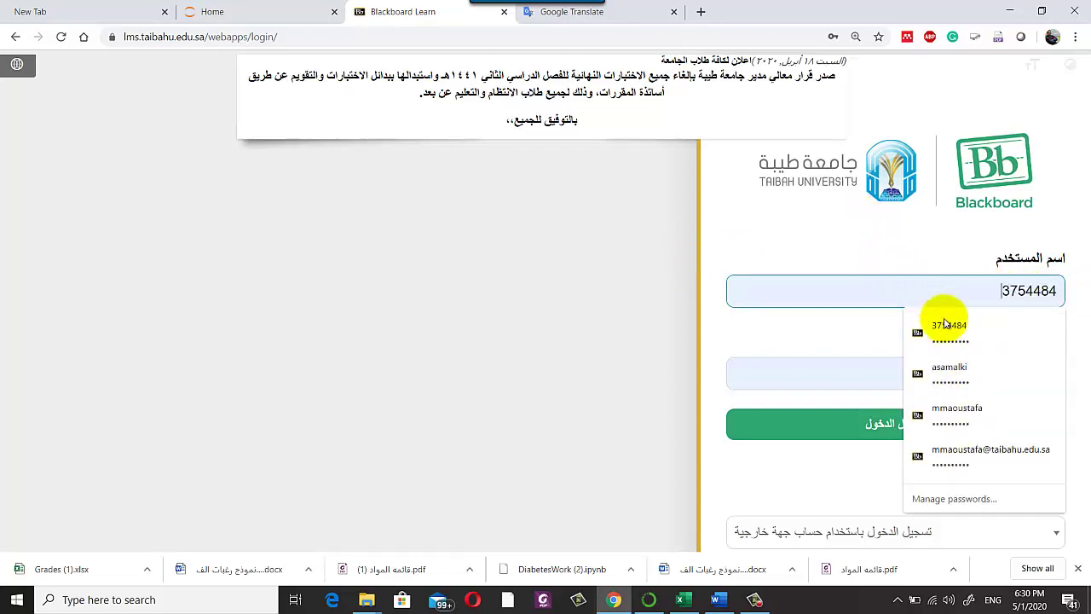
click(954, 409)
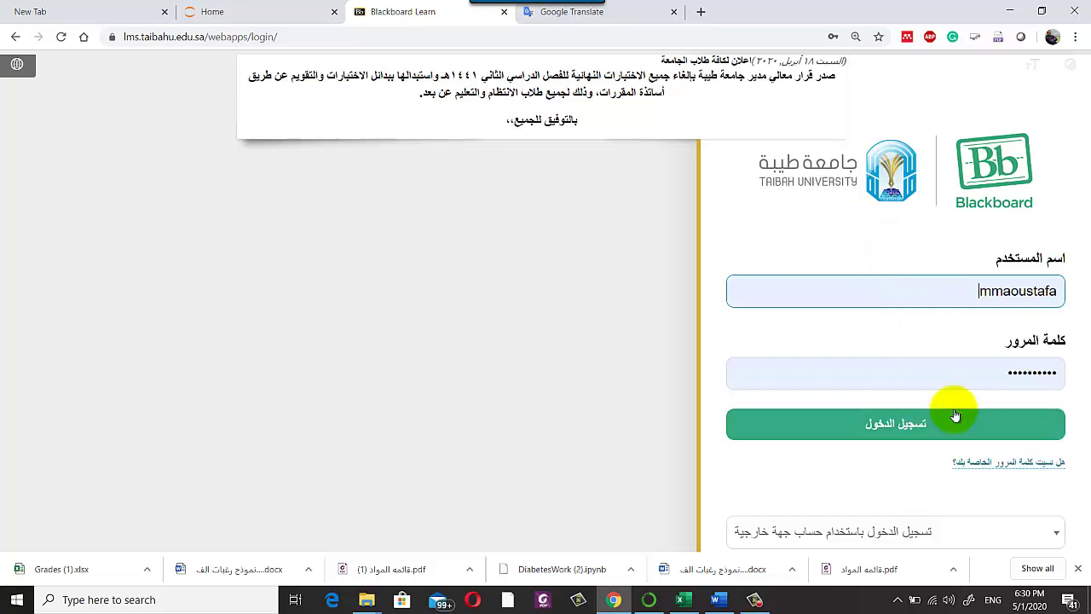
click(884, 426)
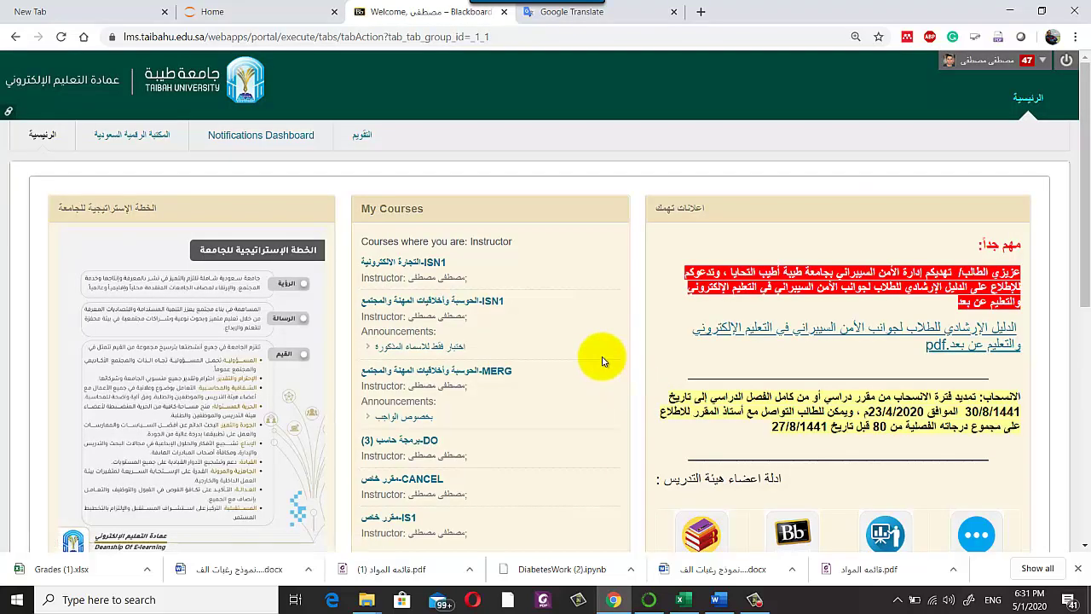
Step: Open the IS1 course (مقرر خاص) and expand the assignments that need grading on its home page
scroll(602, 362, down, 3)
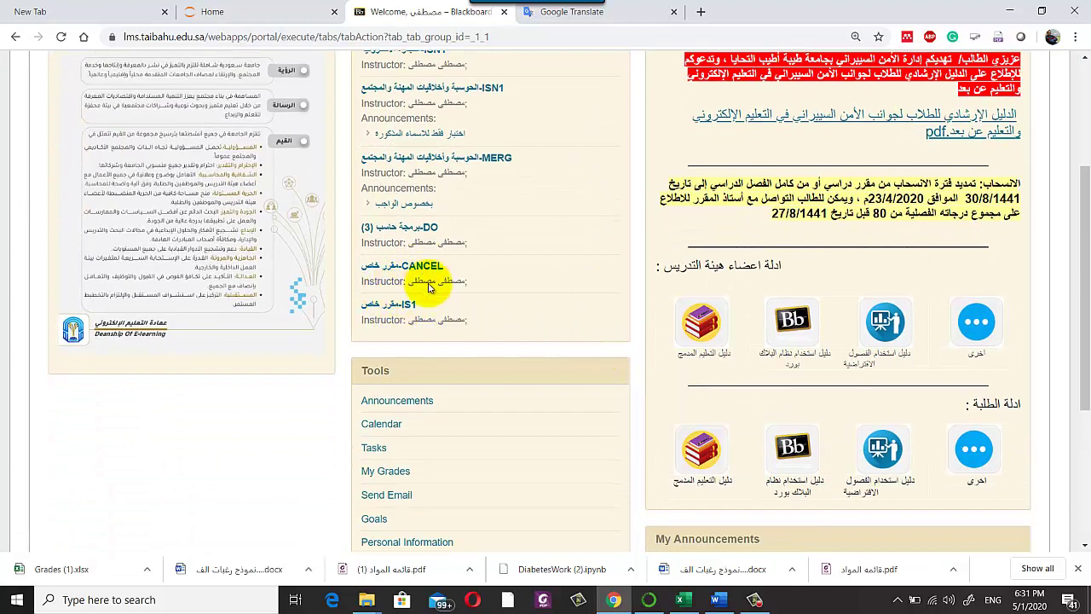
click(382, 307)
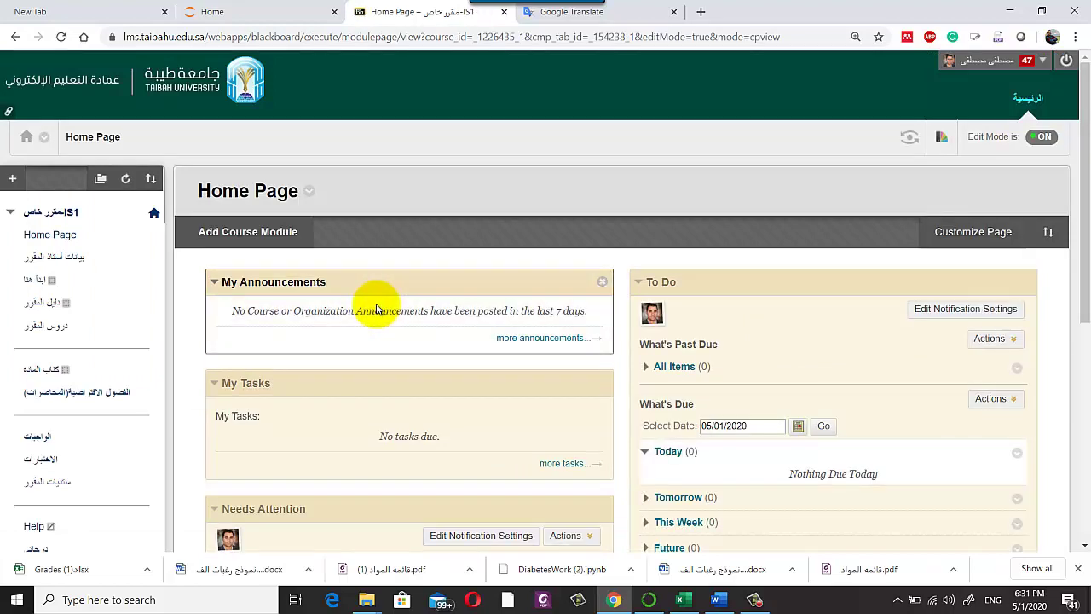
scroll(377, 309, down, 2)
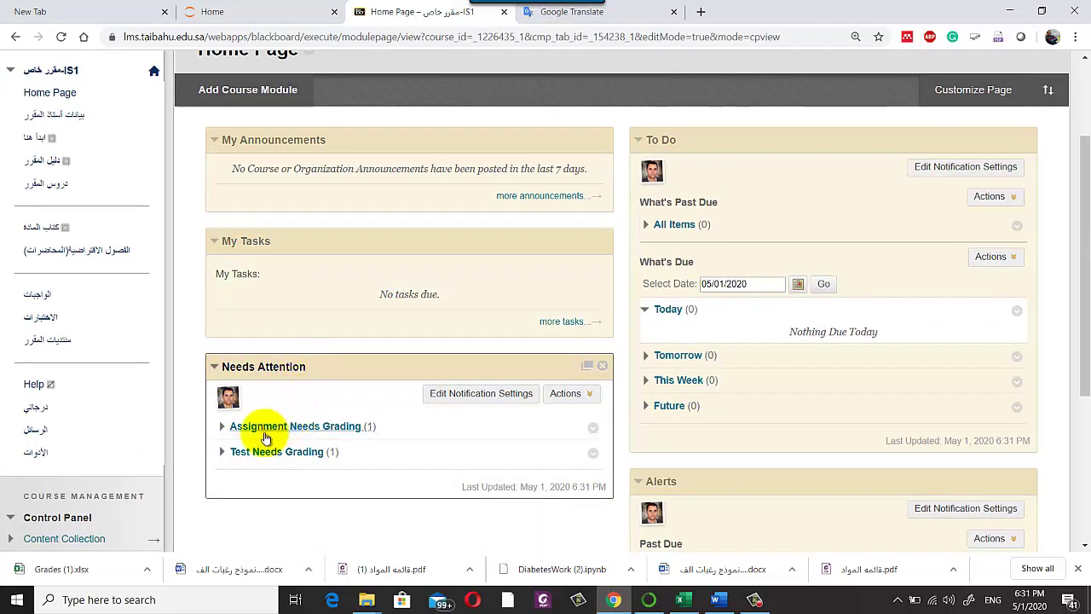
click(330, 428)
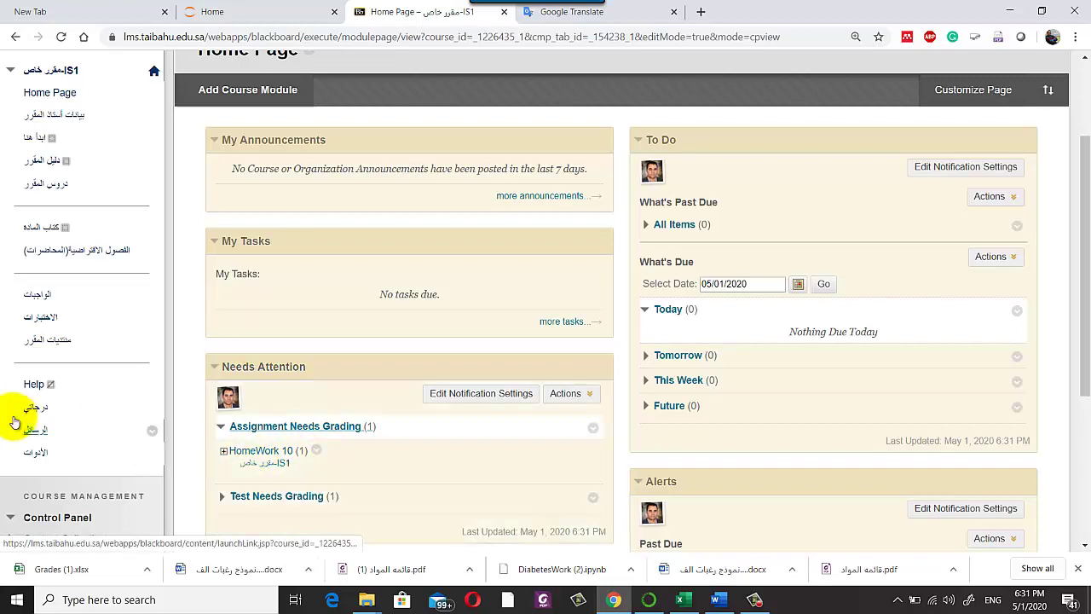
Step: Open the Full Grade Center and find the group members' submissions in the HomeWork 10 column
scroll(9, 383, down, 3)
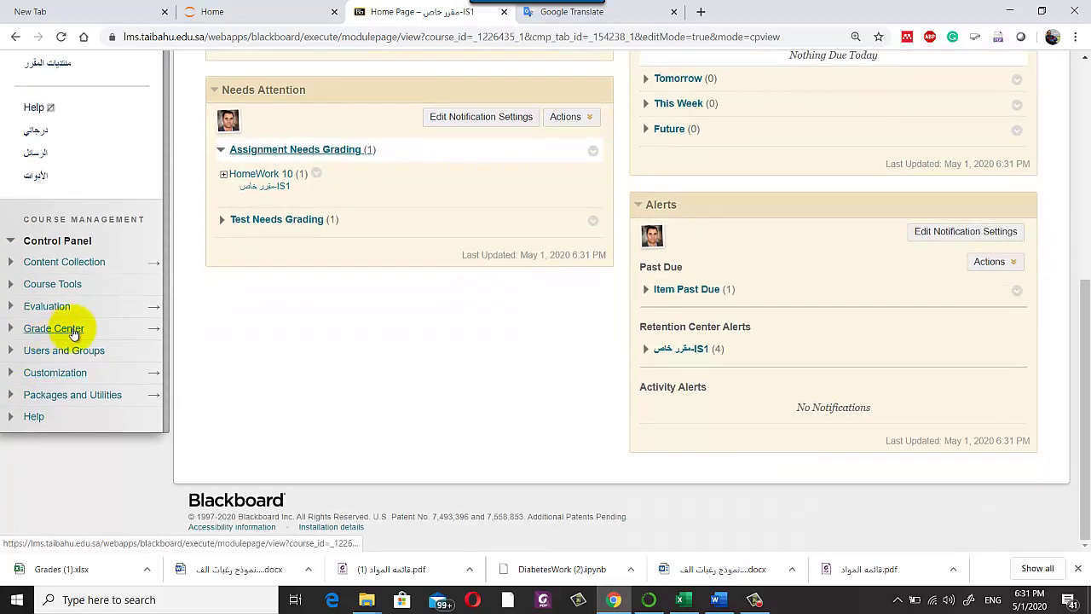
click(155, 330)
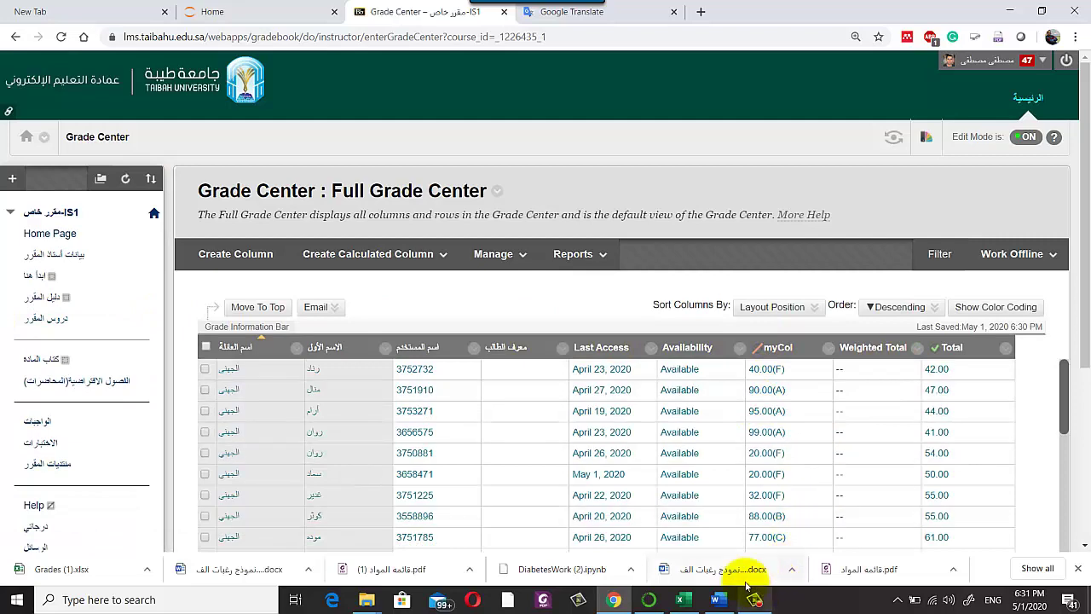
scroll(708, 419, down, 1)
scroll(708, 419, down, 2)
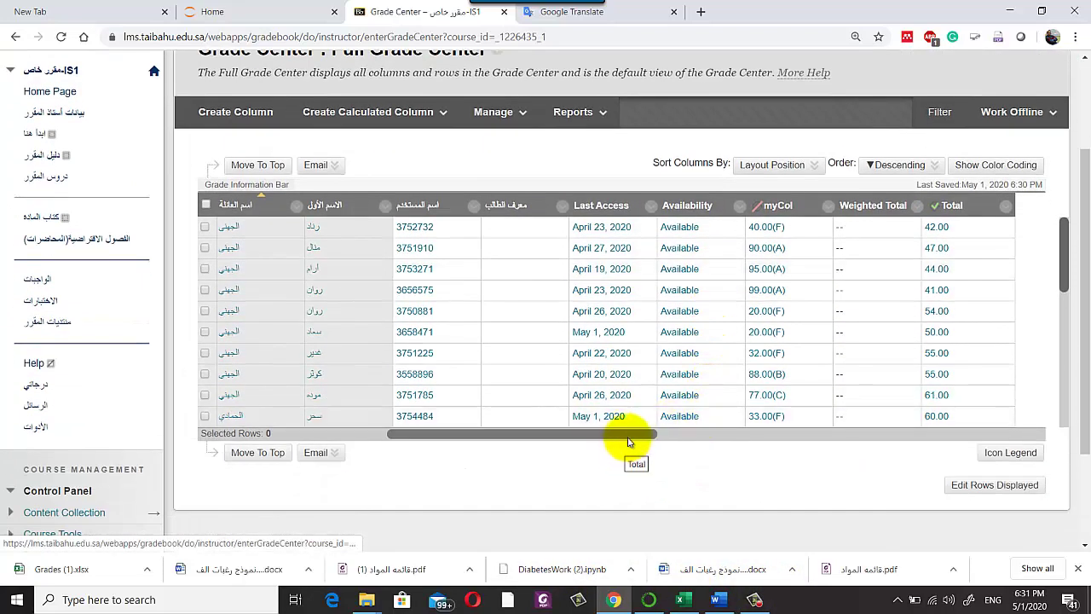
drag(628, 435, 1035, 429)
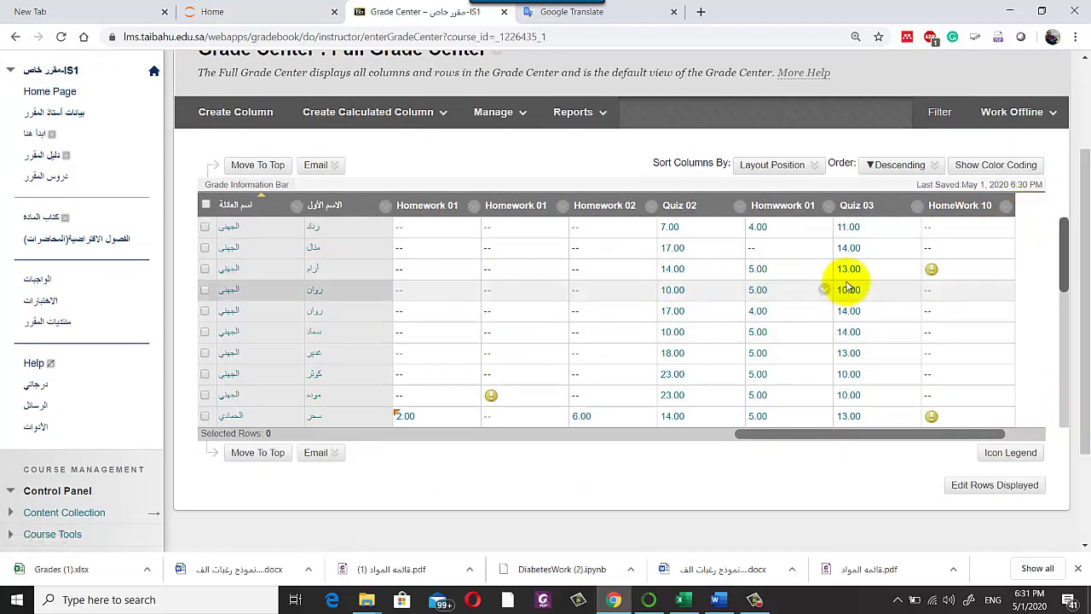
scroll(929, 388, down, 2)
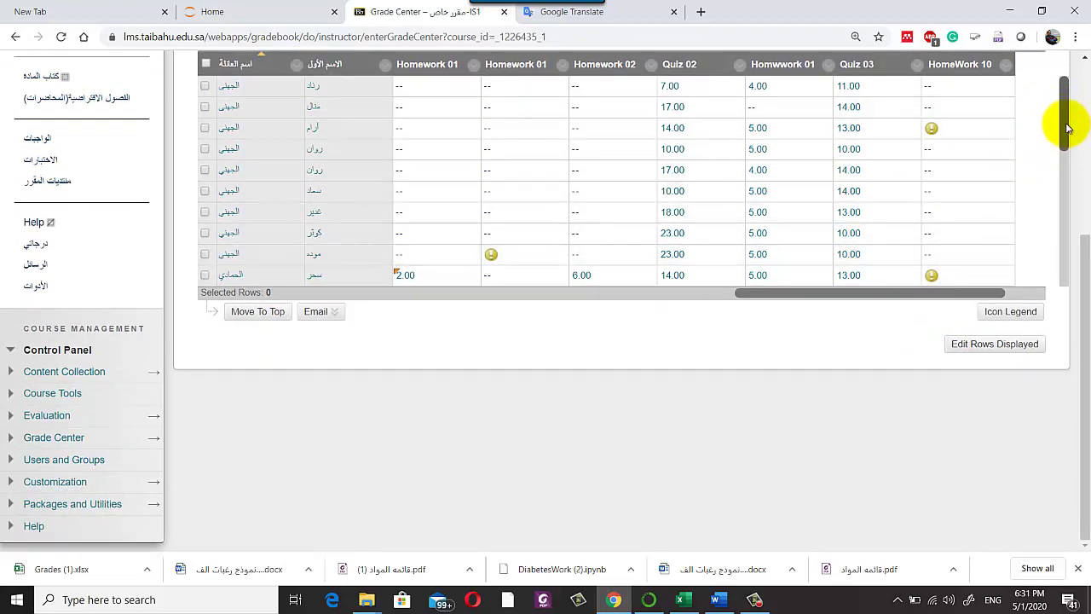
mouse_move(1064, 122)
mouse_down()
mouse_move(1053, 255)
mouse_move(1063, 114)
mouse_up()
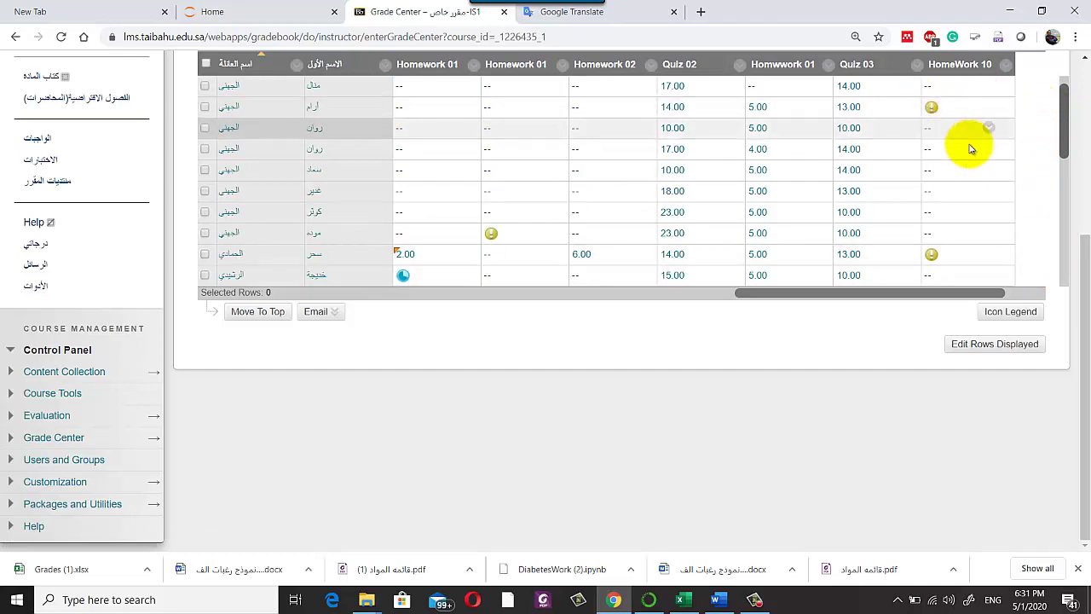
scroll(986, 159, up, 2)
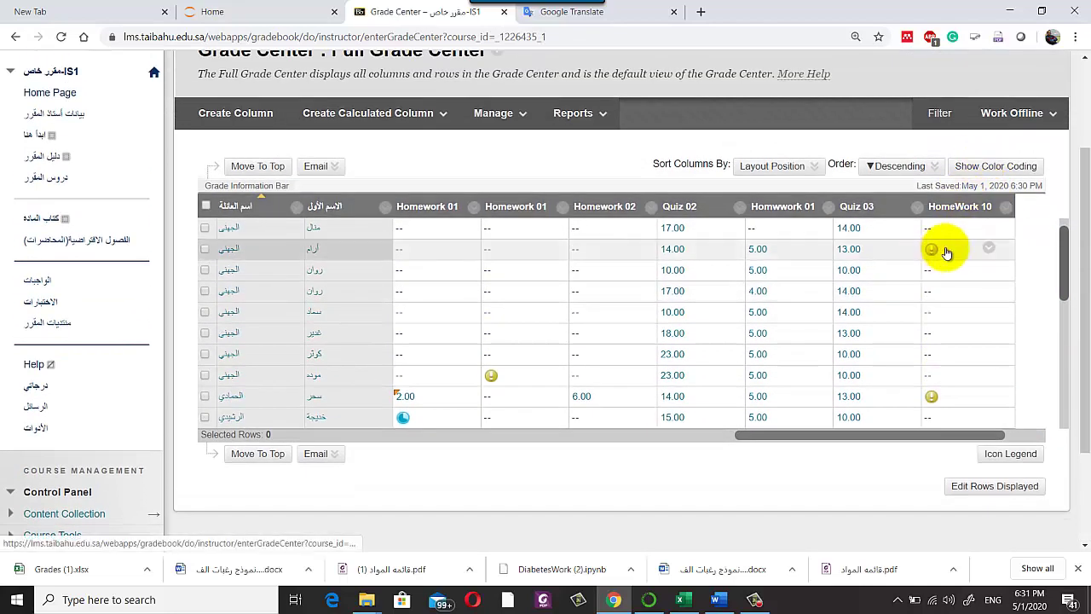
Step: Open the group's HomeWork 10 attempt through one member's grade details, and download the submitted Full Length Research Article 02.pdf
click(989, 250)
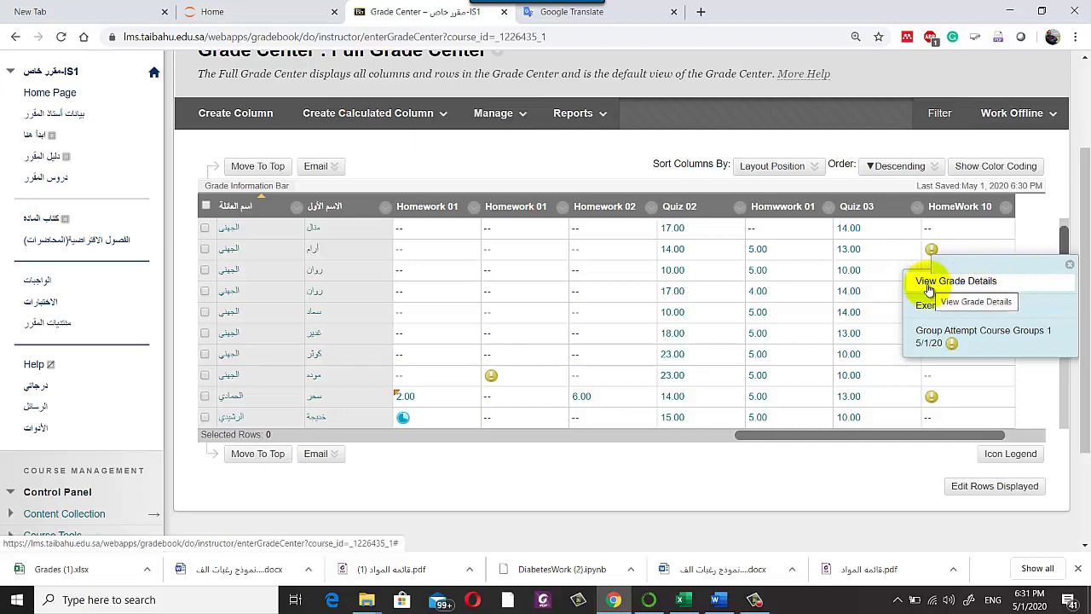
click(953, 281)
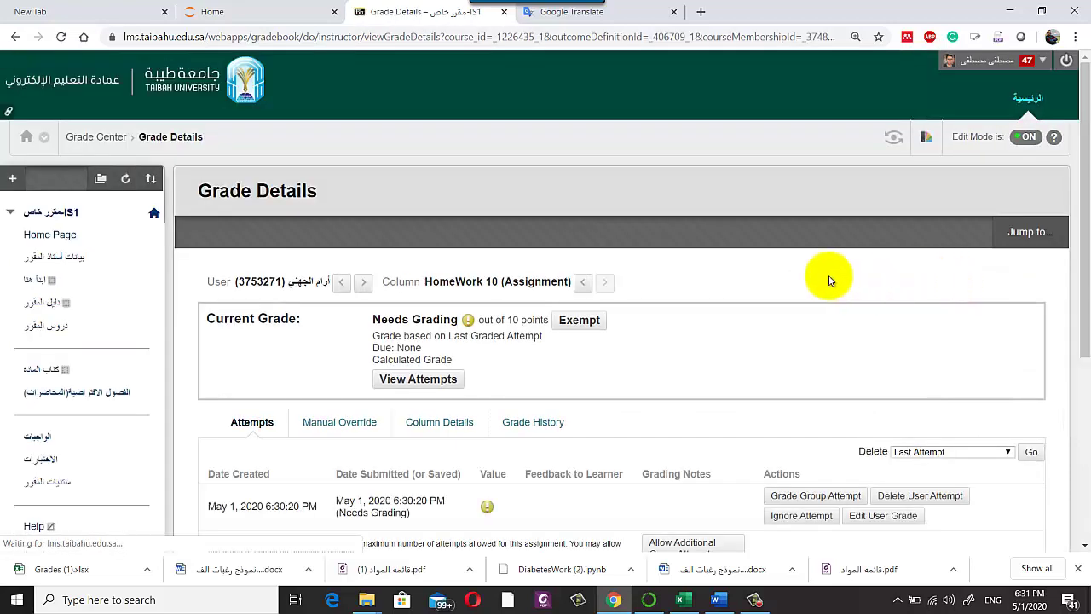
click(415, 380)
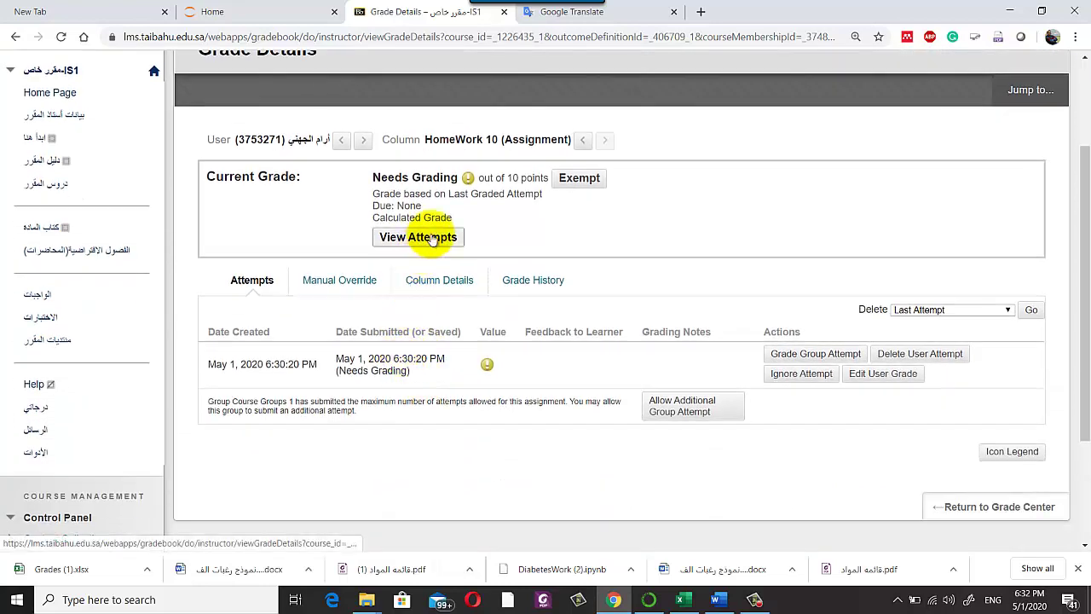
click(432, 239)
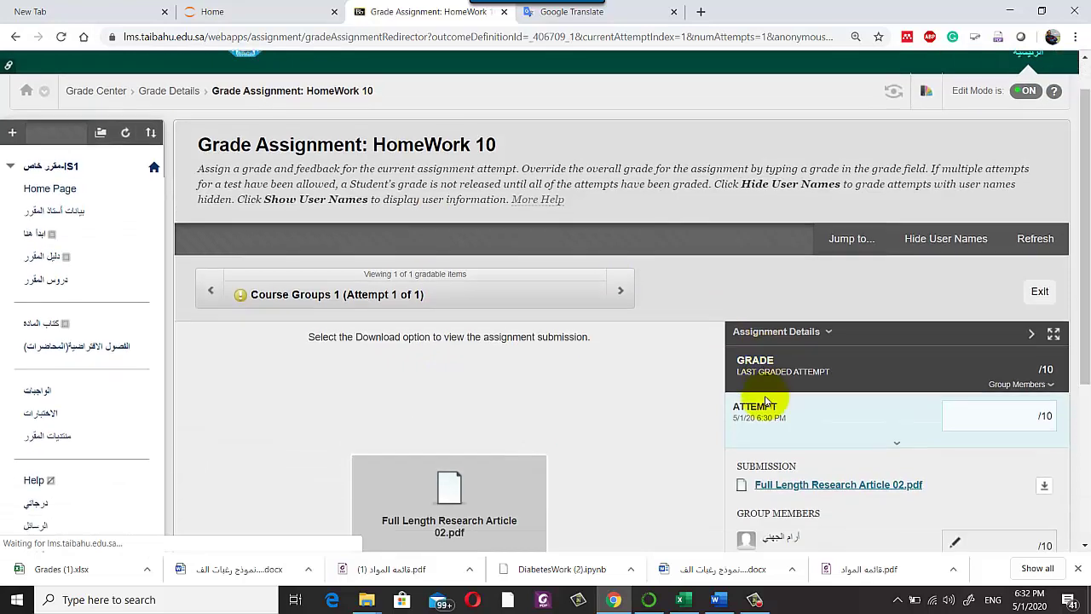
scroll(762, 404, down, 1)
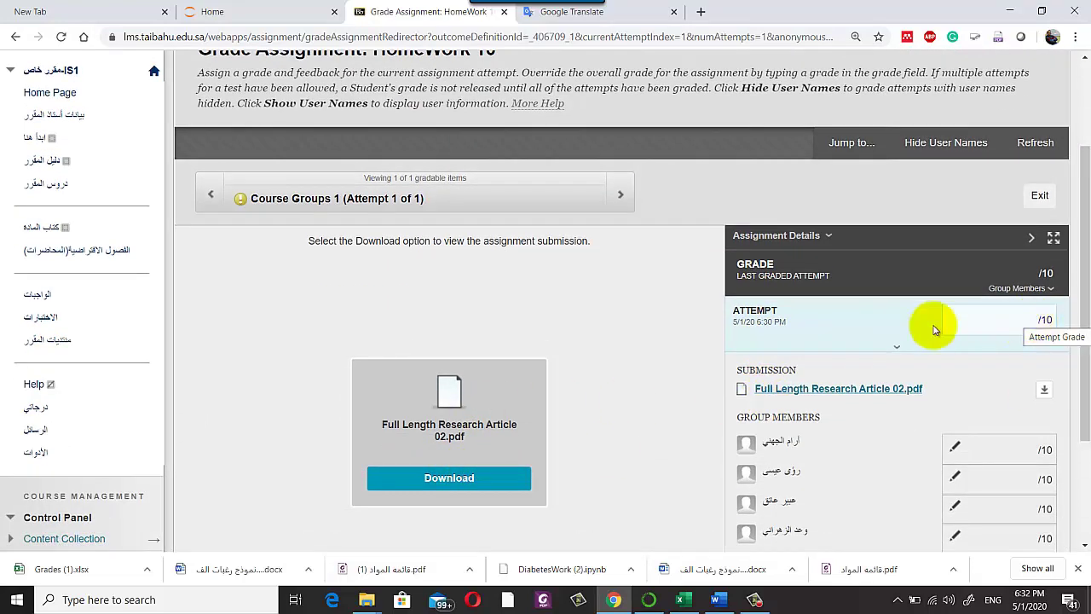
click(471, 482)
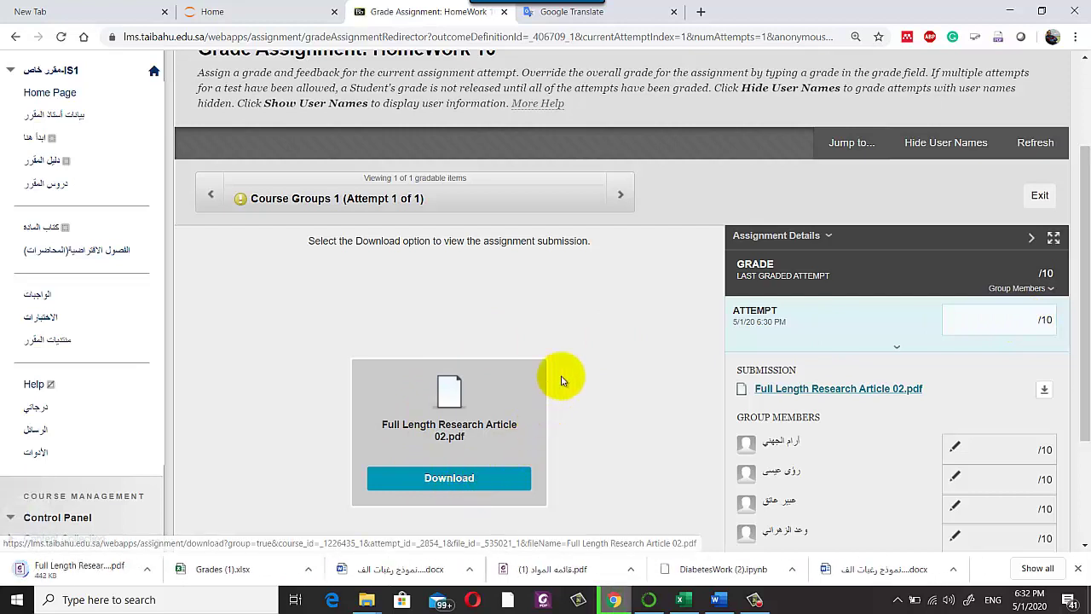
Step: Grade the Course Groups 1 attempt 8 out of 10 and submit the grade
click(1028, 322)
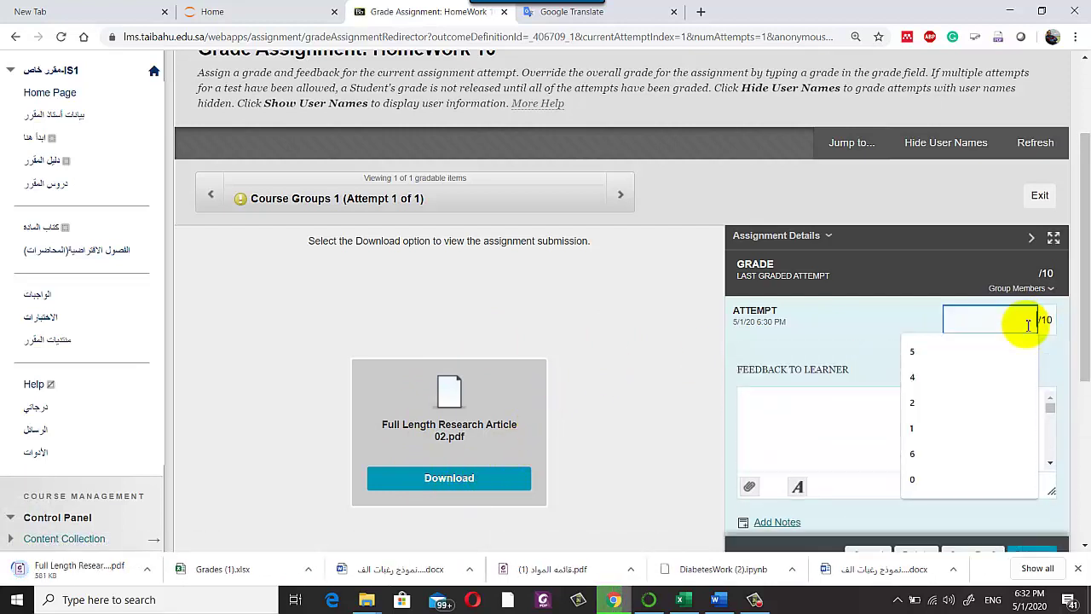
text(8)
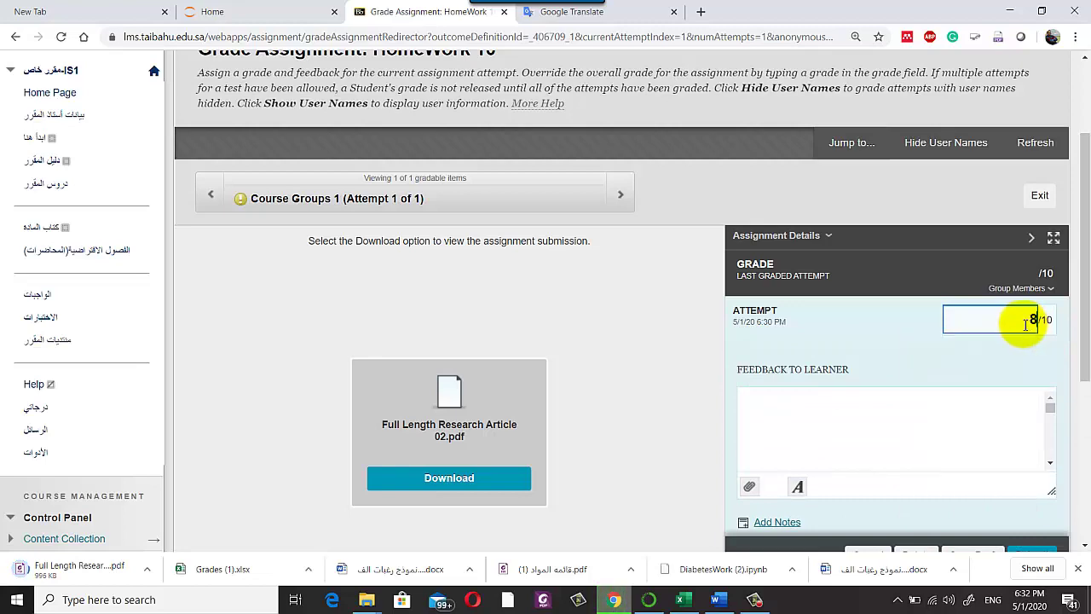
scroll(668, 352, down, 2)
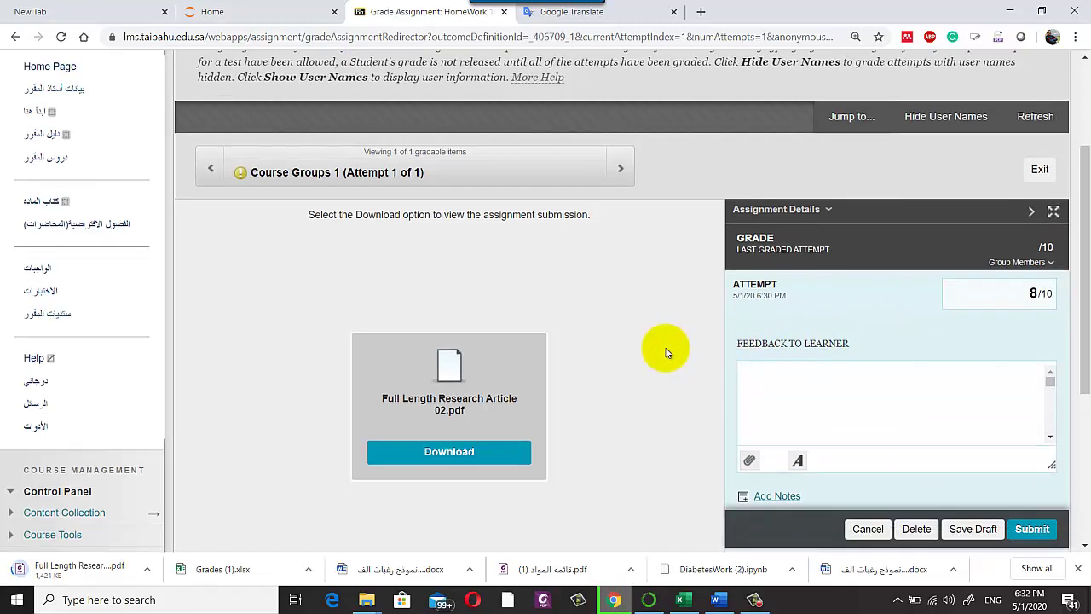
click(1032, 414)
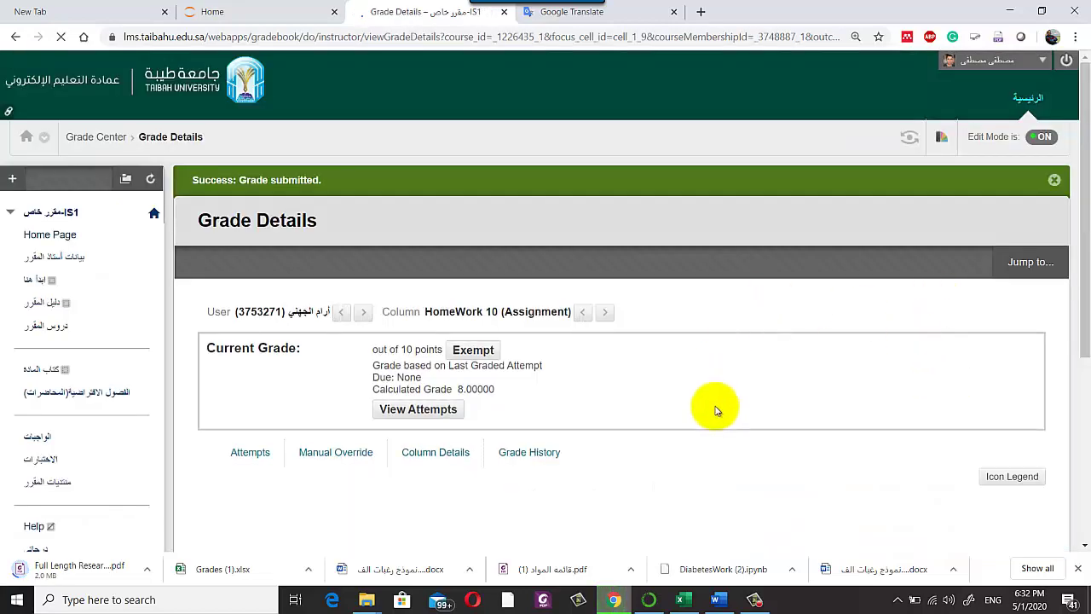
Step: Check the recorded attempt in the grade details, and review the group members' HomeWork 10 grades in the Full Grade Center
scroll(740, 416, down, 2)
scroll(739, 418, down, 1)
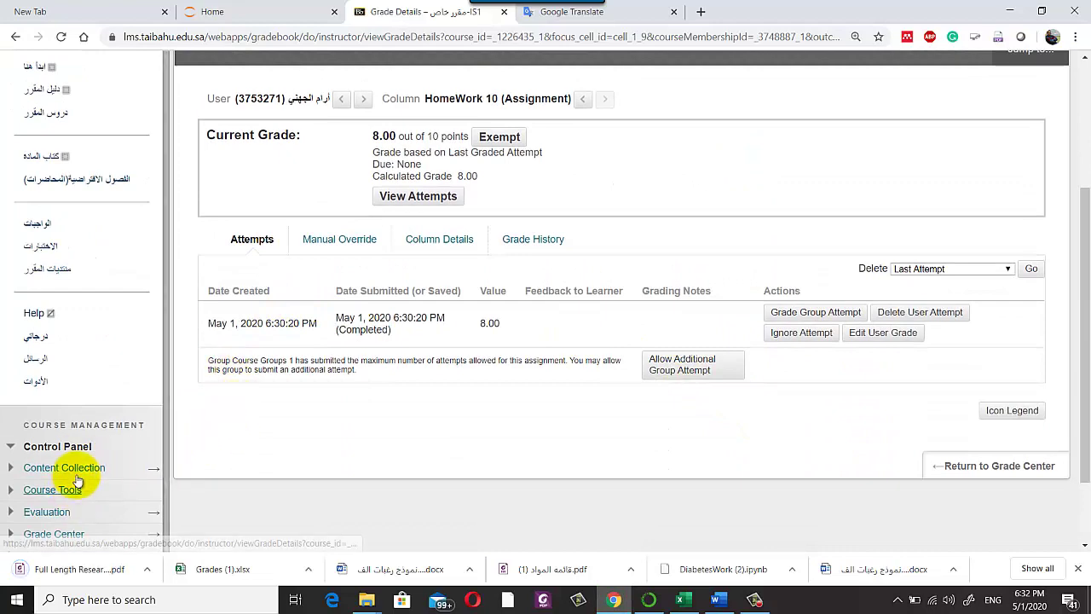
scroll(77, 479, down, 1)
click(154, 470)
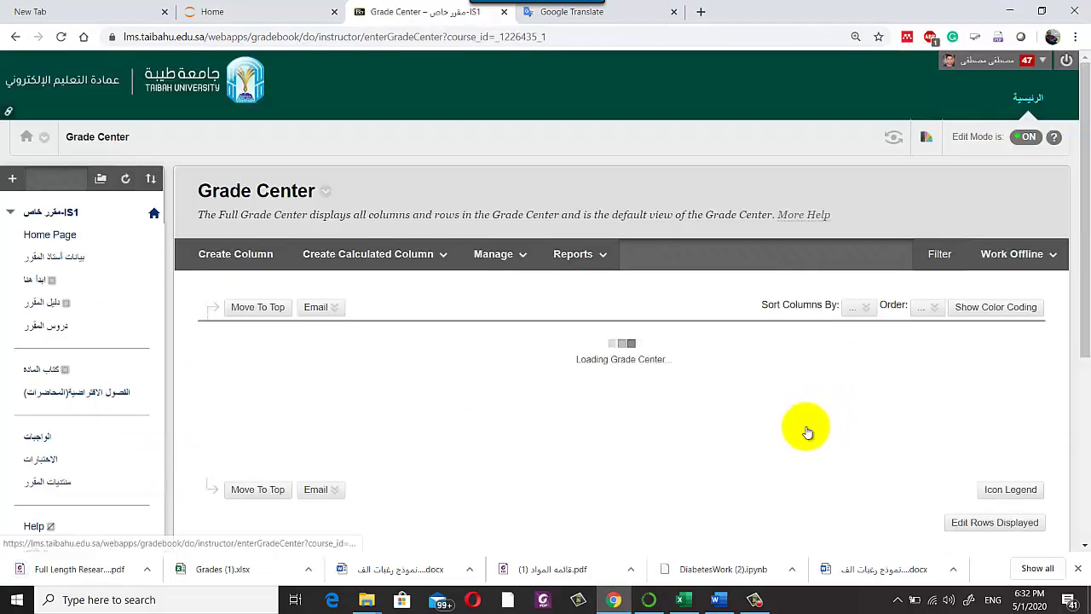
scroll(806, 430, down, 2)
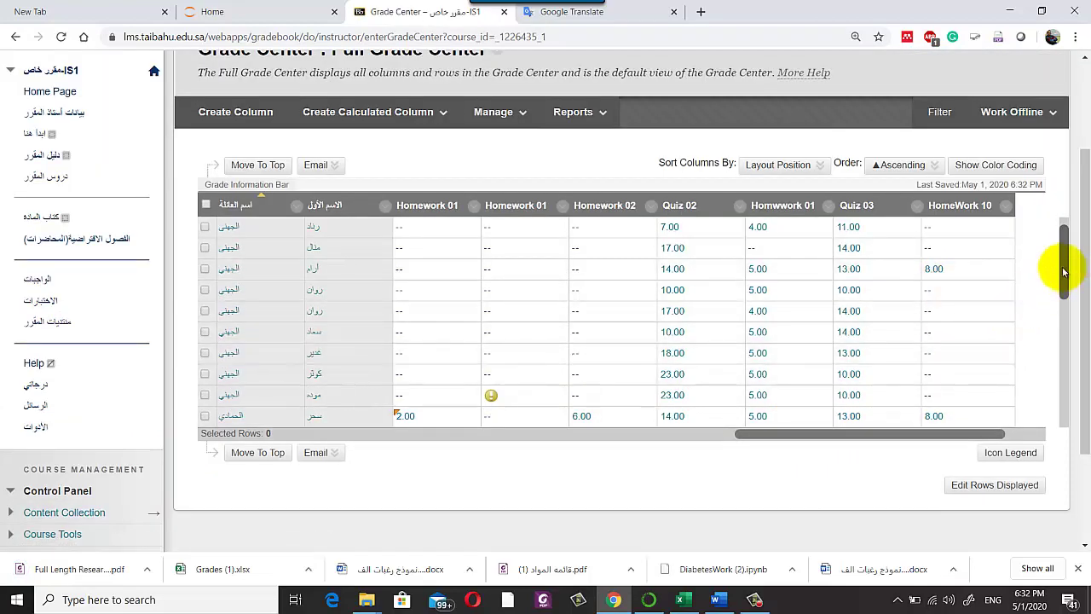
mouse_move(1064, 271)
mouse_down()
mouse_move(1063, 400)
mouse_move(1059, 262)
mouse_up()
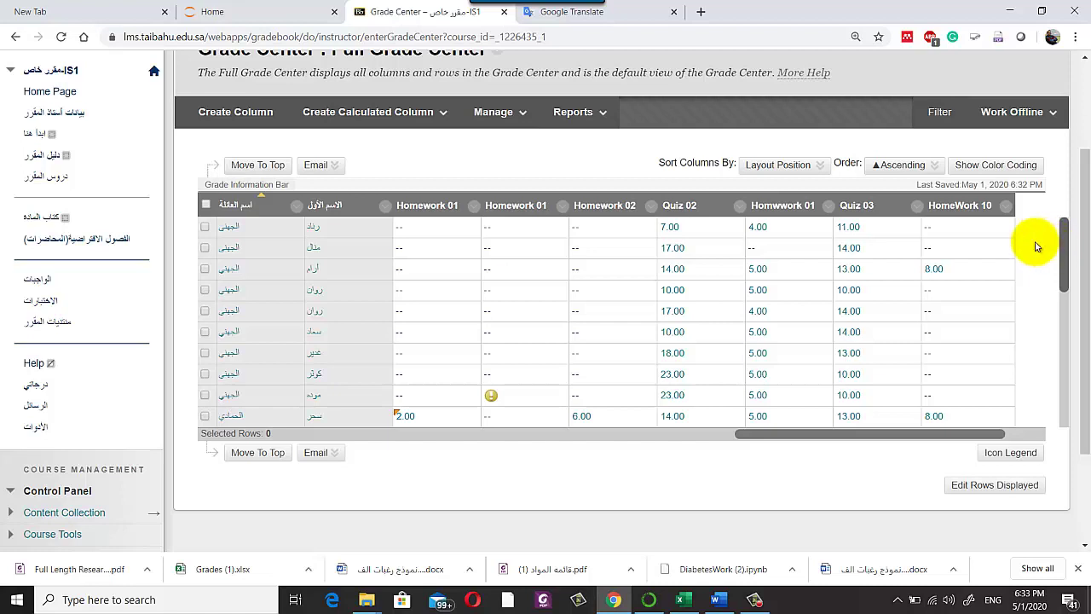
click(754, 601)
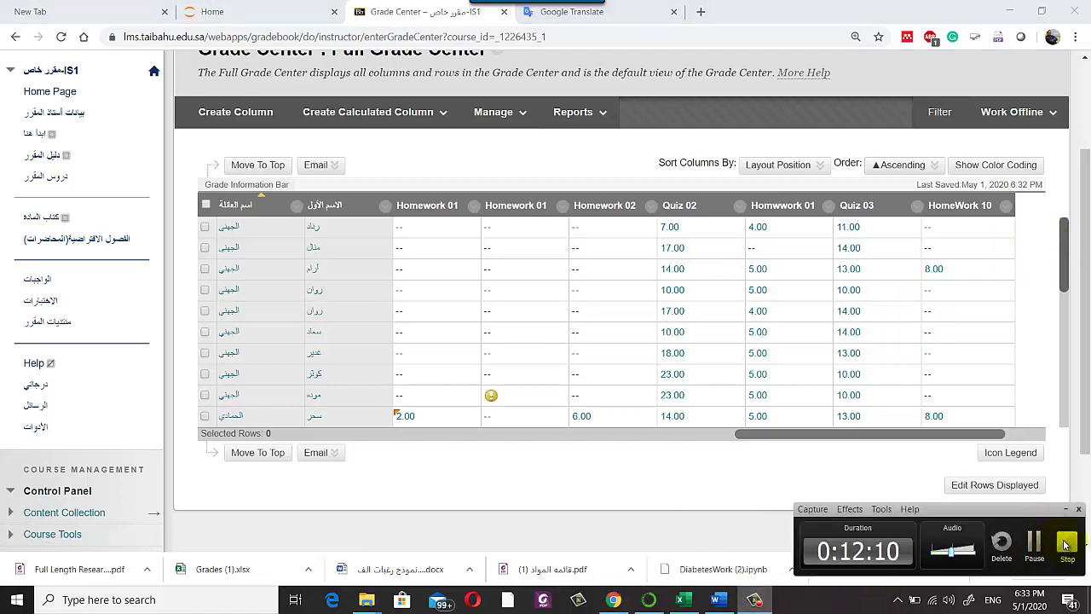